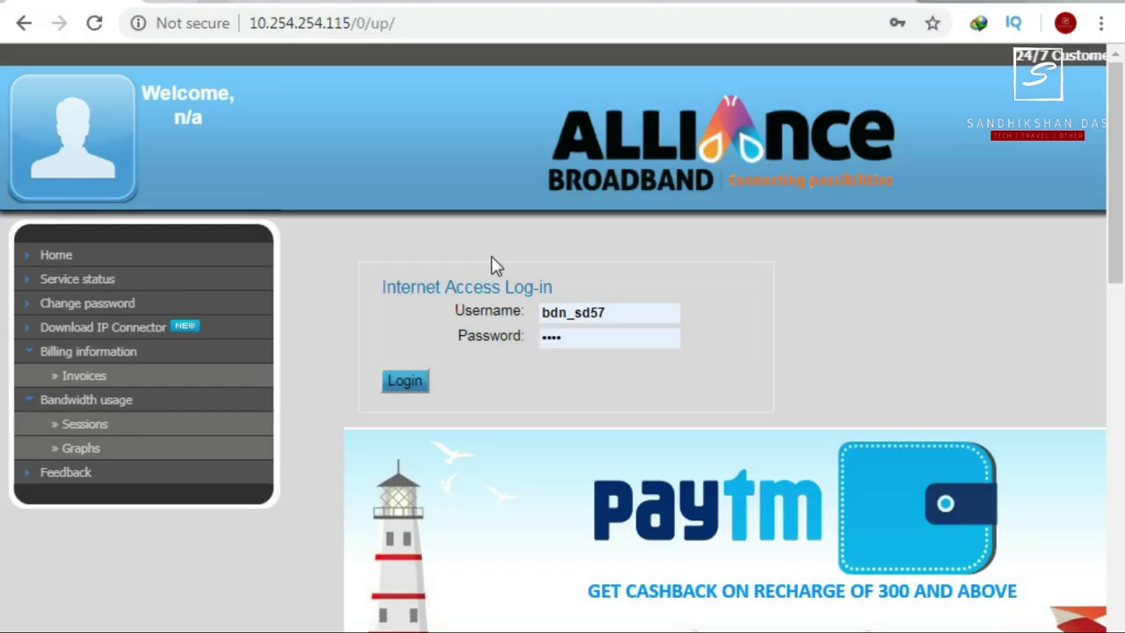
- Log in to the broadband portal and close the YouTube popup window
click(410, 386)
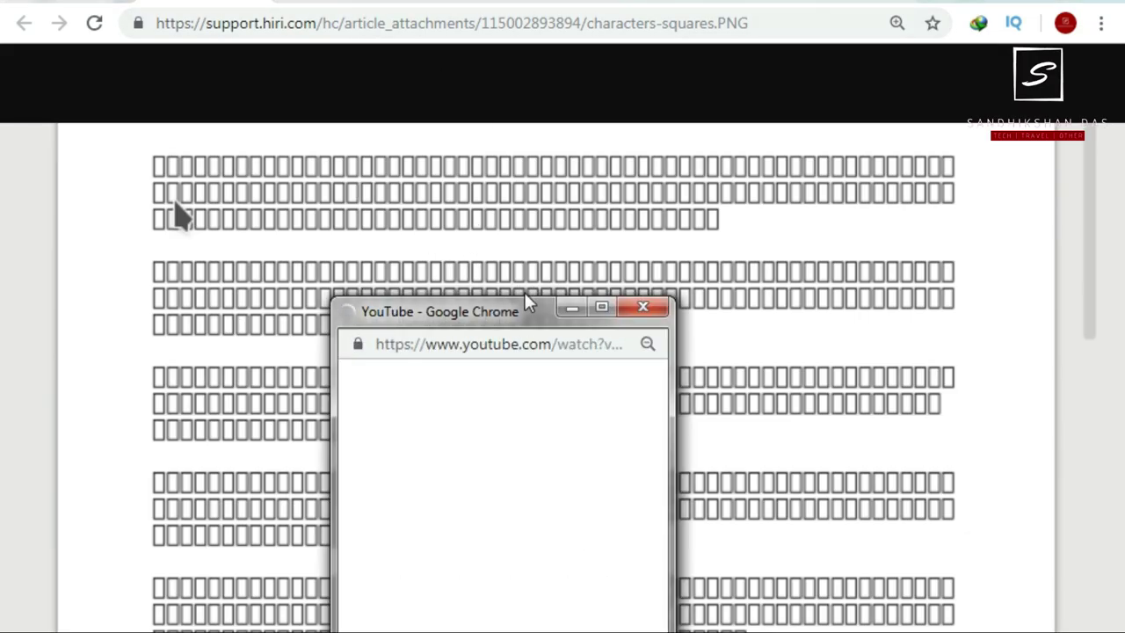
click(643, 306)
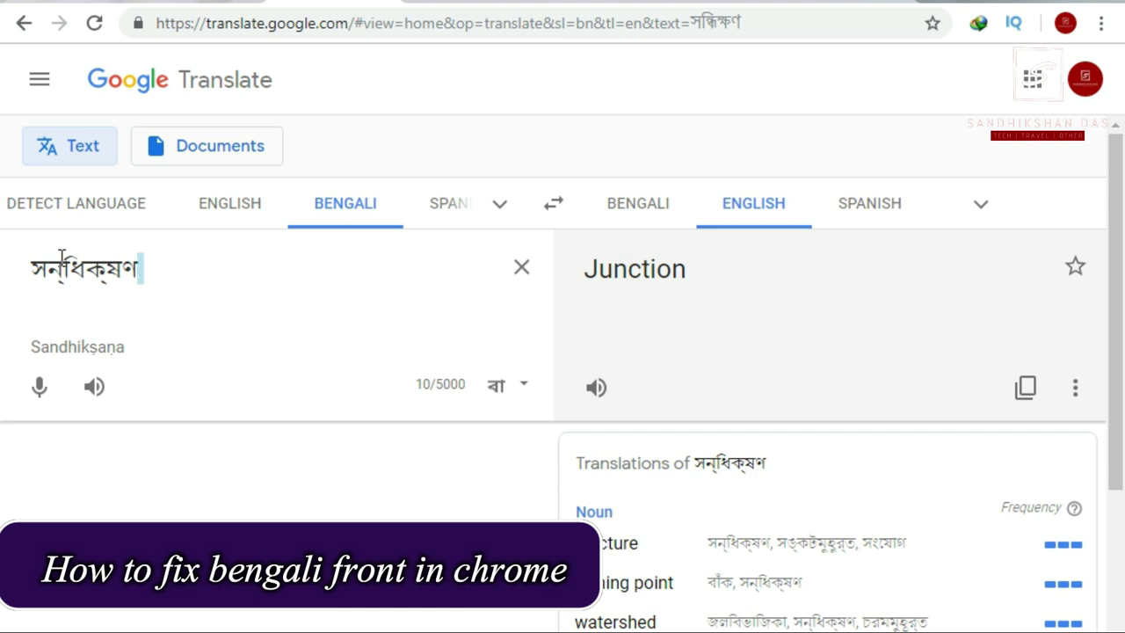
- Replace the source word by typing 'sandhikshan' and accepting the first Bengali suggestion
drag(62, 257, 2, 239)
text(sandh)
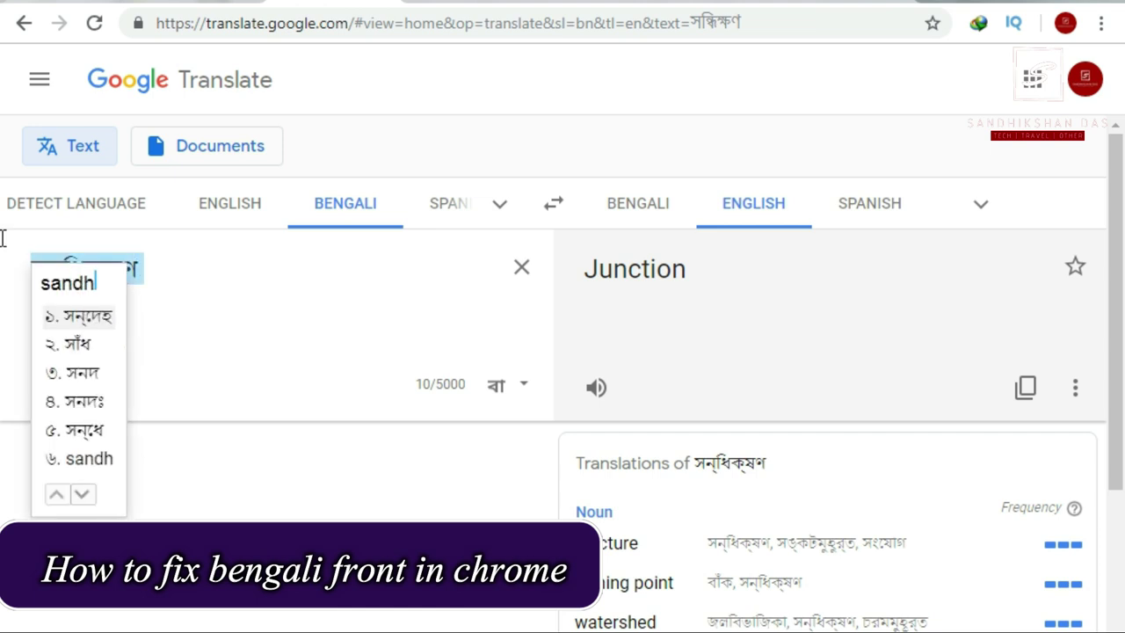
text(ikshan)
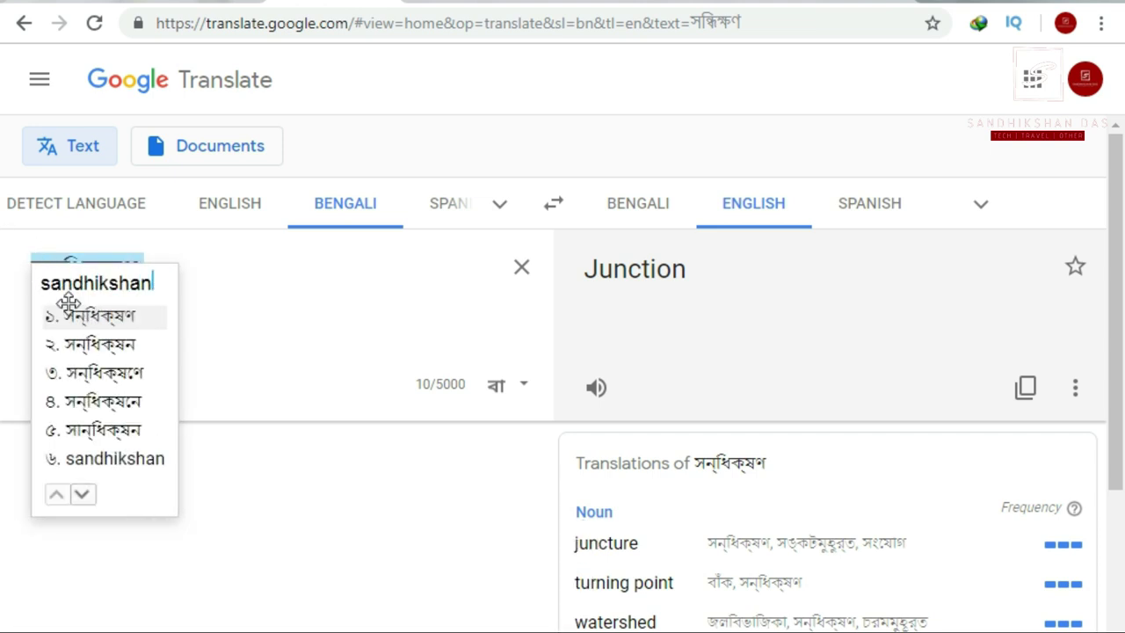
click(98, 320)
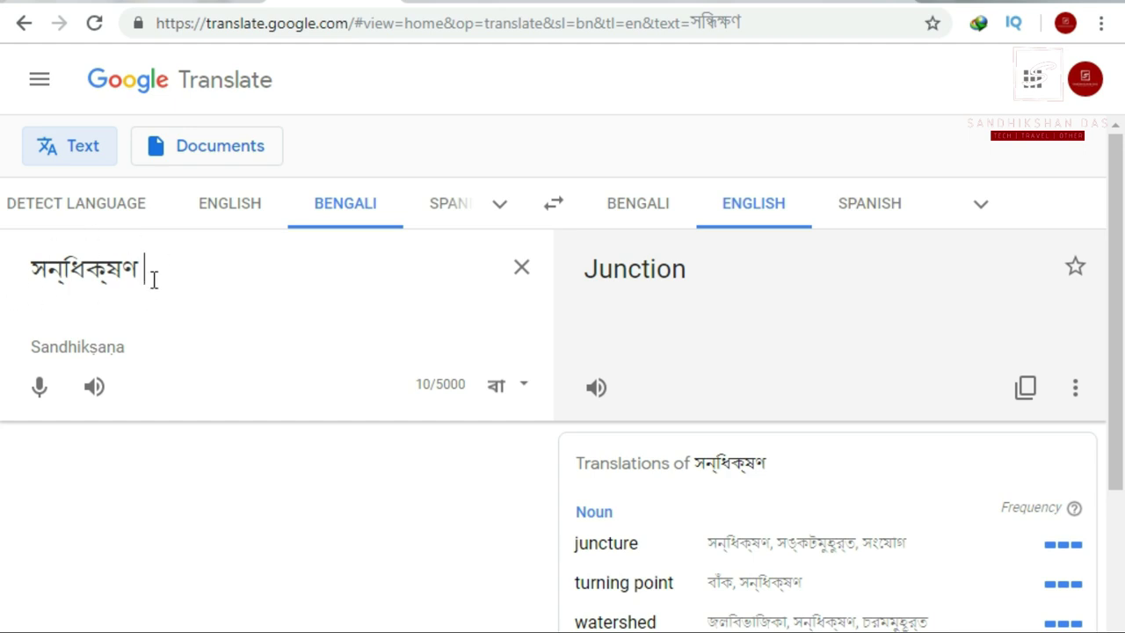
- Set English as the source language and translate 'will smith' into Bengali
click(225, 206)
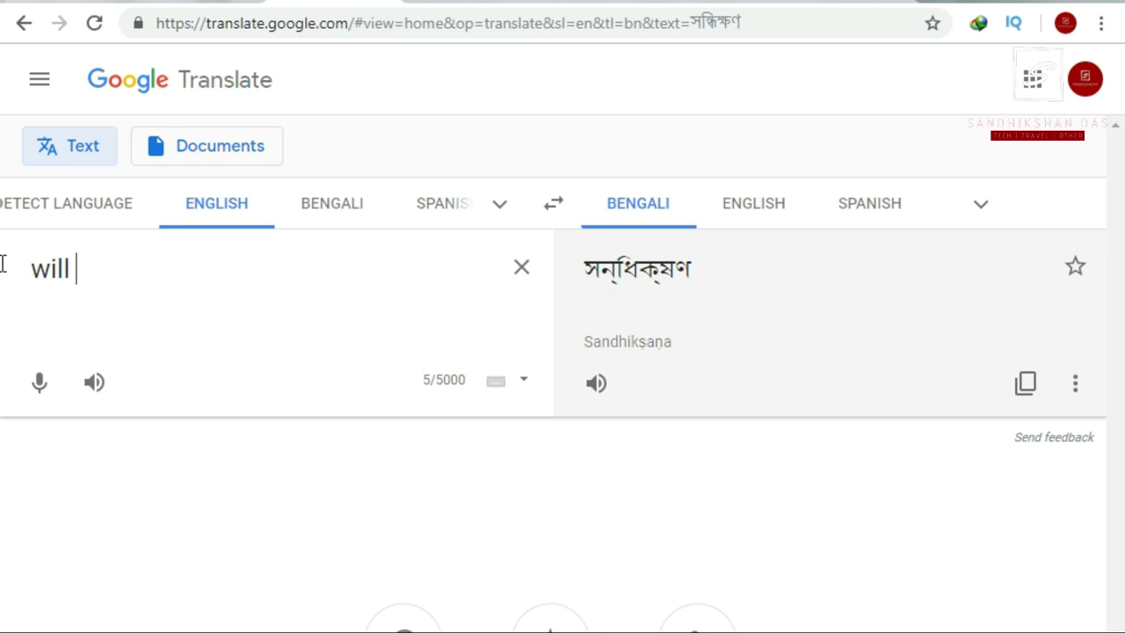
text(s)
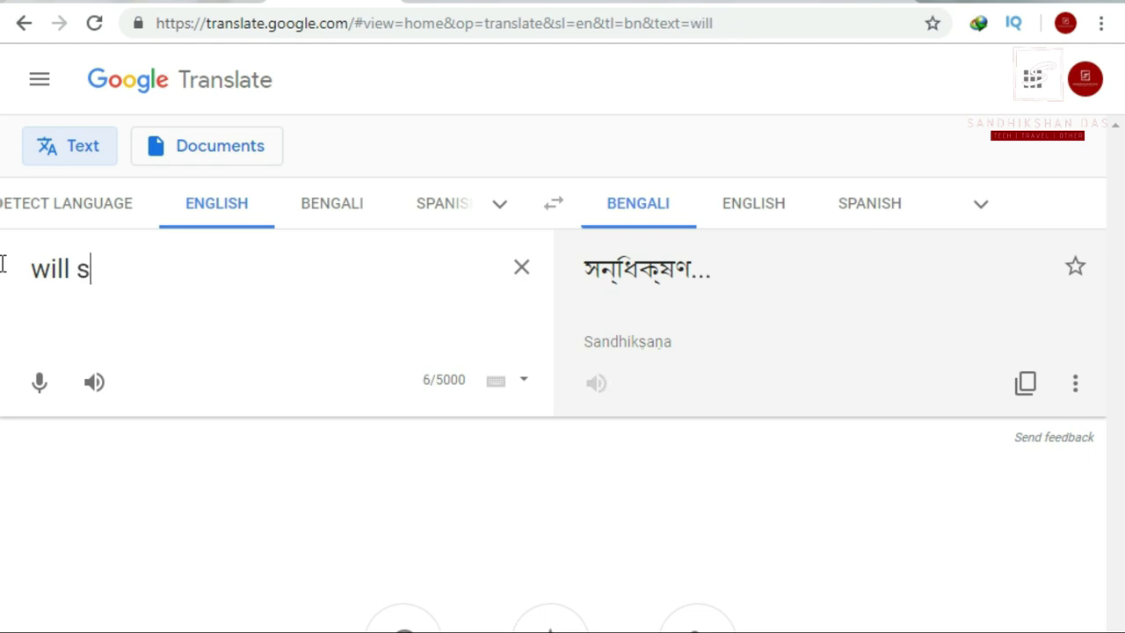
text(mity)
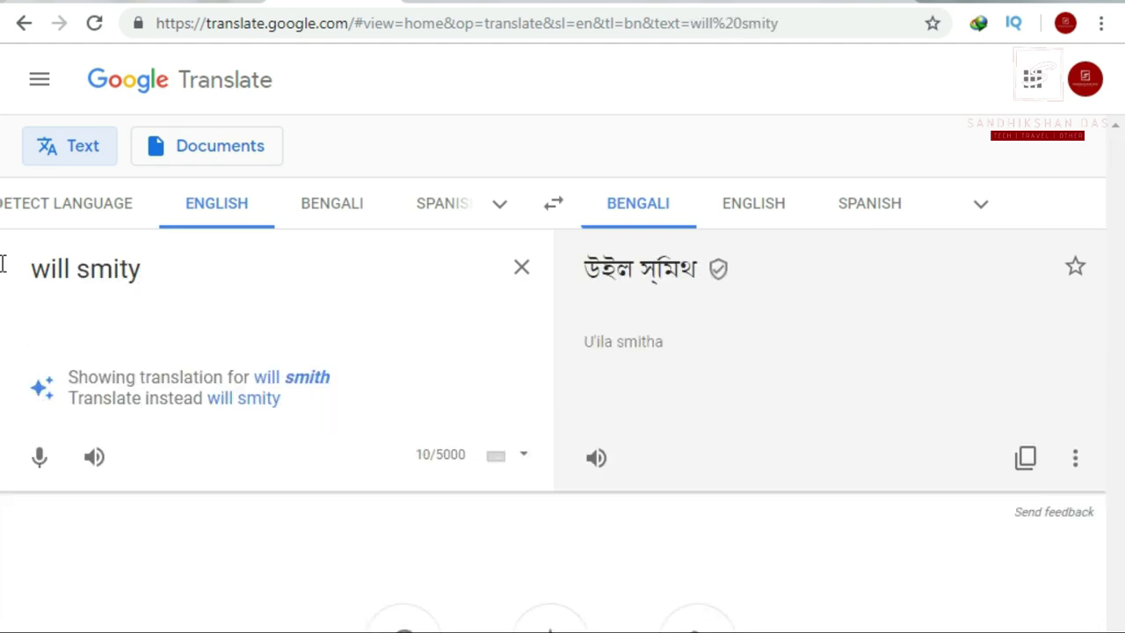
key(BackSpace)
text(h)
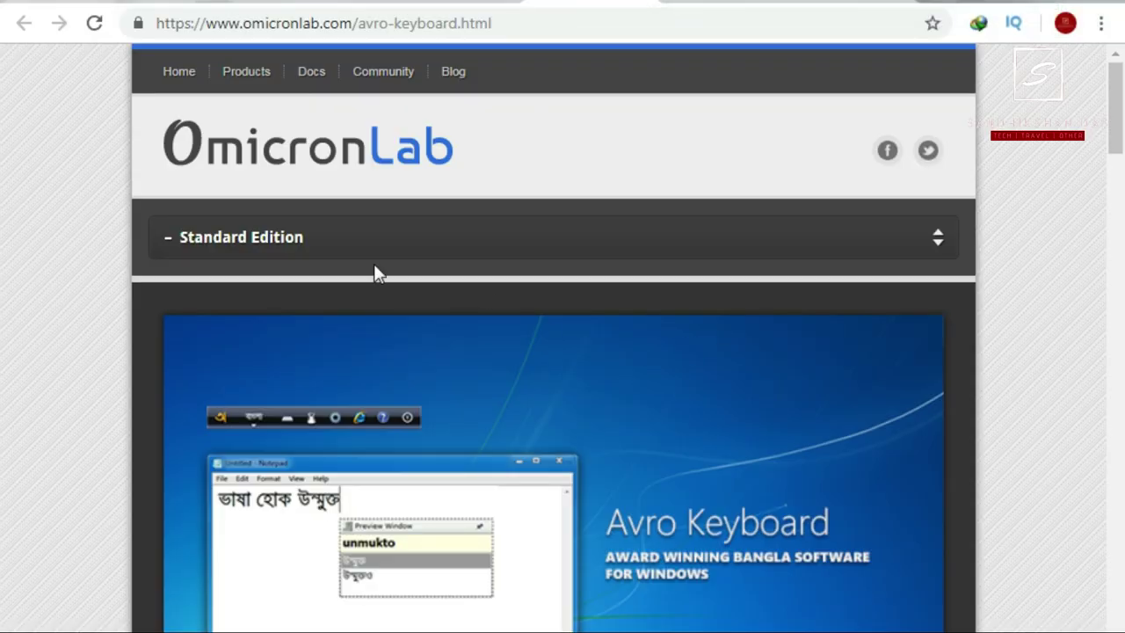
- Scroll through the Avro Keyboard page's features down to its download buttons
scroll(387, 264, down, 5)
scroll(394, 308, down, 4)
scroll(395, 315, down, 1)
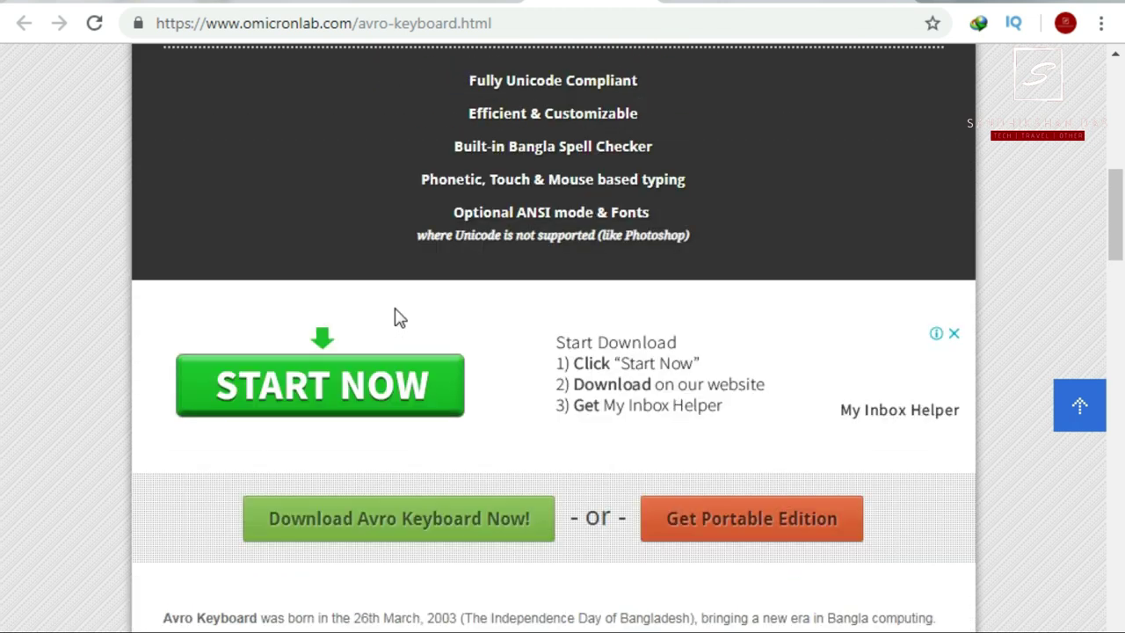
scroll(400, 312, up, 1)
scroll(404, 314, up, 4)
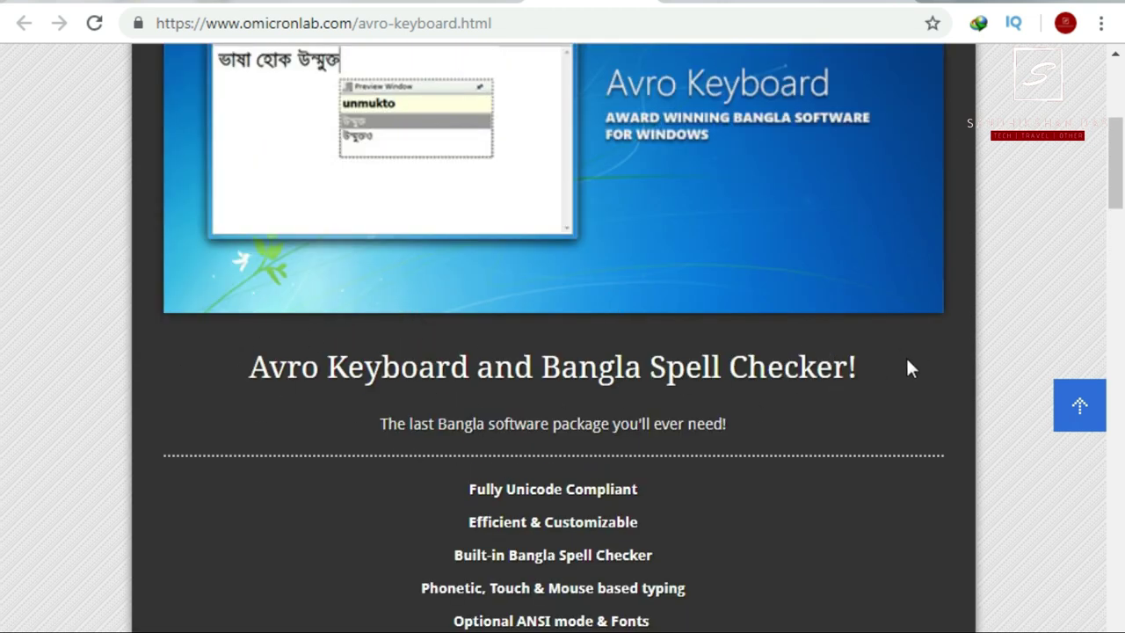
scroll(930, 360, down, 1)
scroll(930, 365, down, 2)
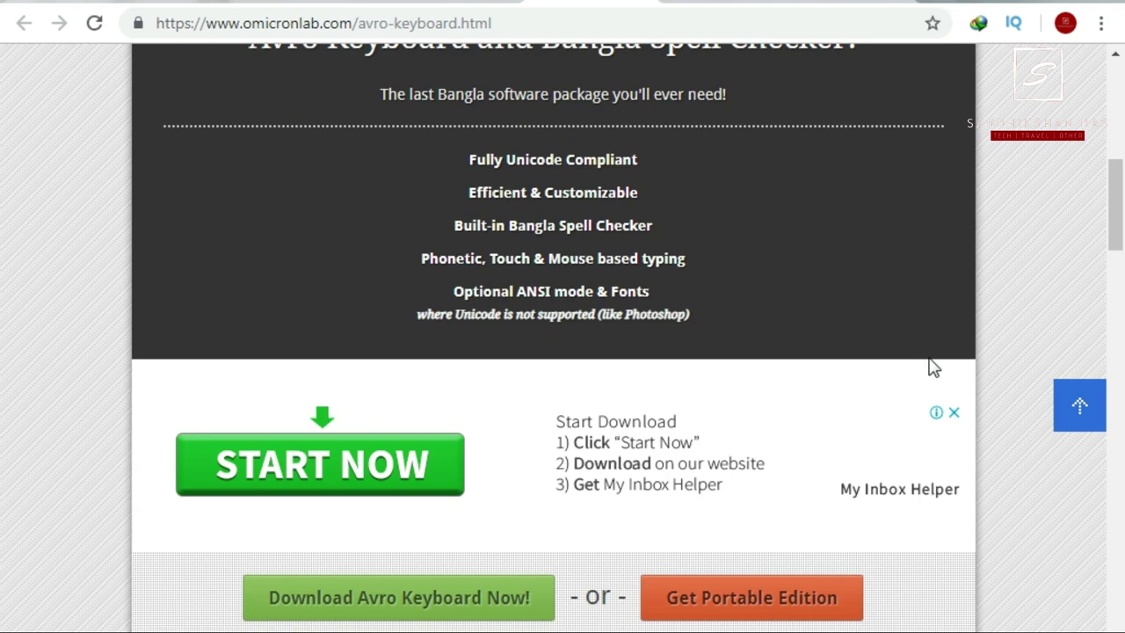
scroll(930, 365, down, 1)
scroll(932, 367, down, 2)
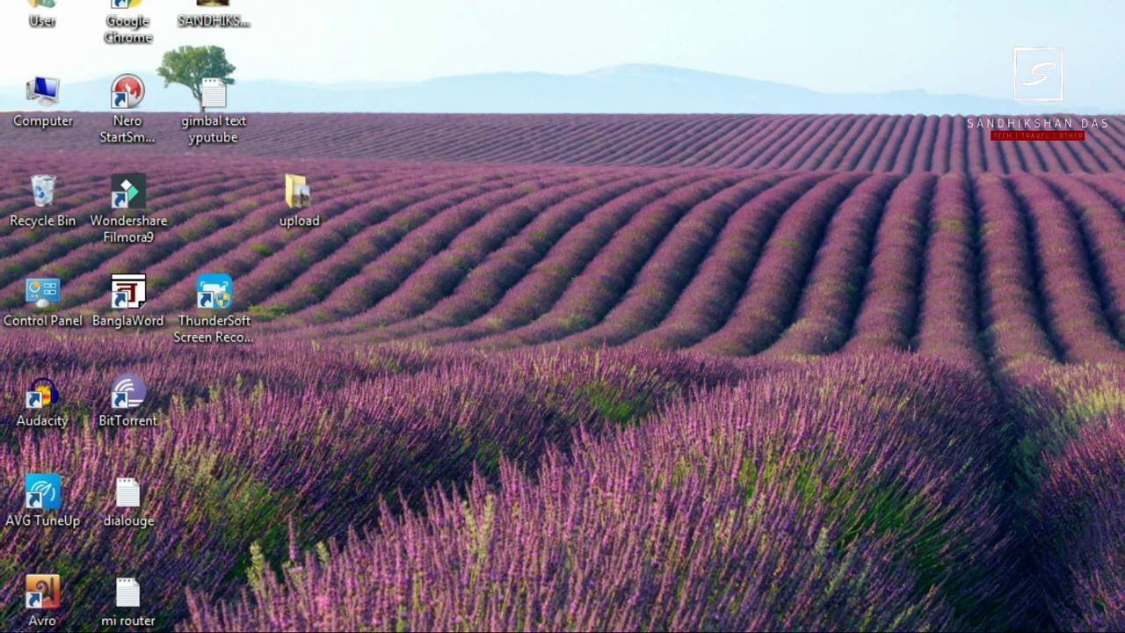
- Launch Avro Keyboard from the desktop shortcut and bring Chrome back to the front
double_click(42, 594)
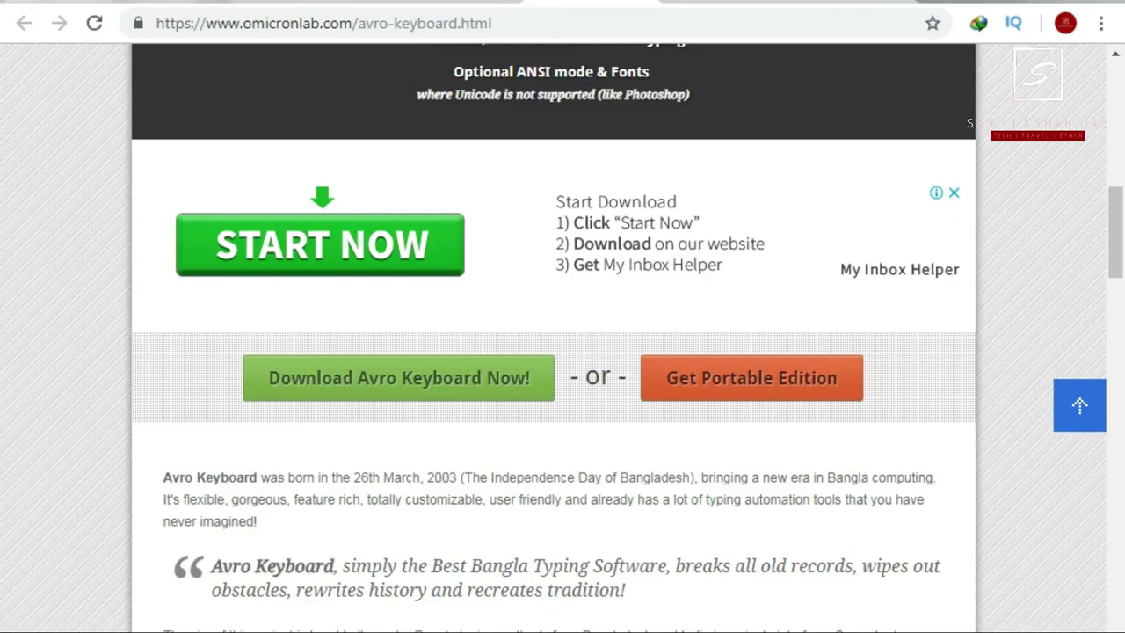
scroll(572, 211, up, 4)
scroll(572, 211, up, 2)
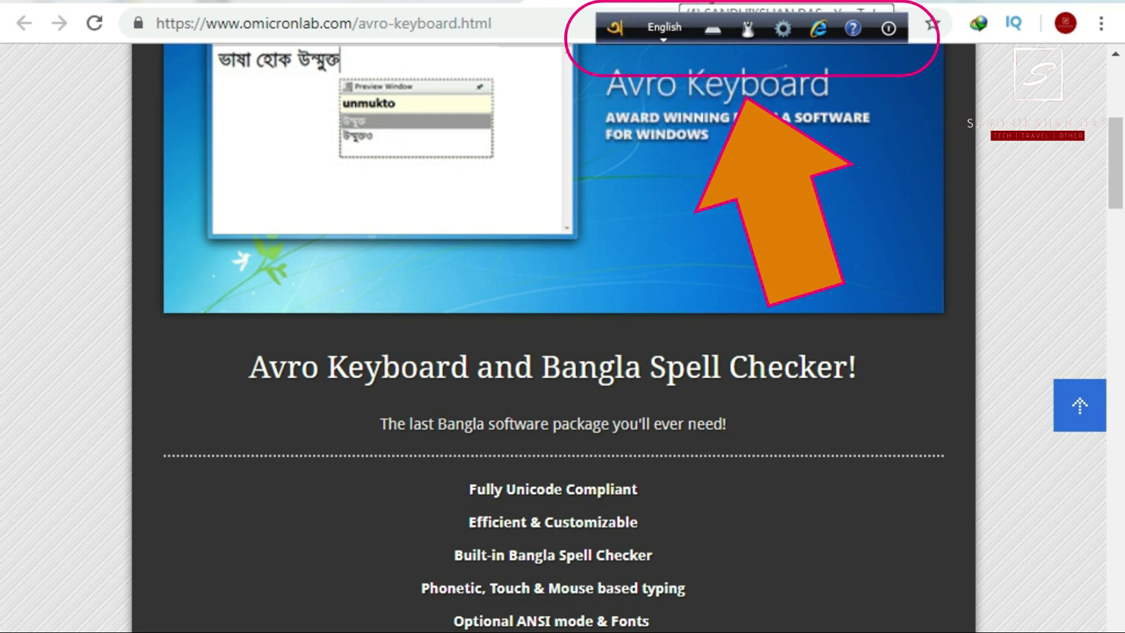
click(704, 2)
- In a new tab, go to Chrome Settings > Appearance > Customize fonts
key(ctrl+t)
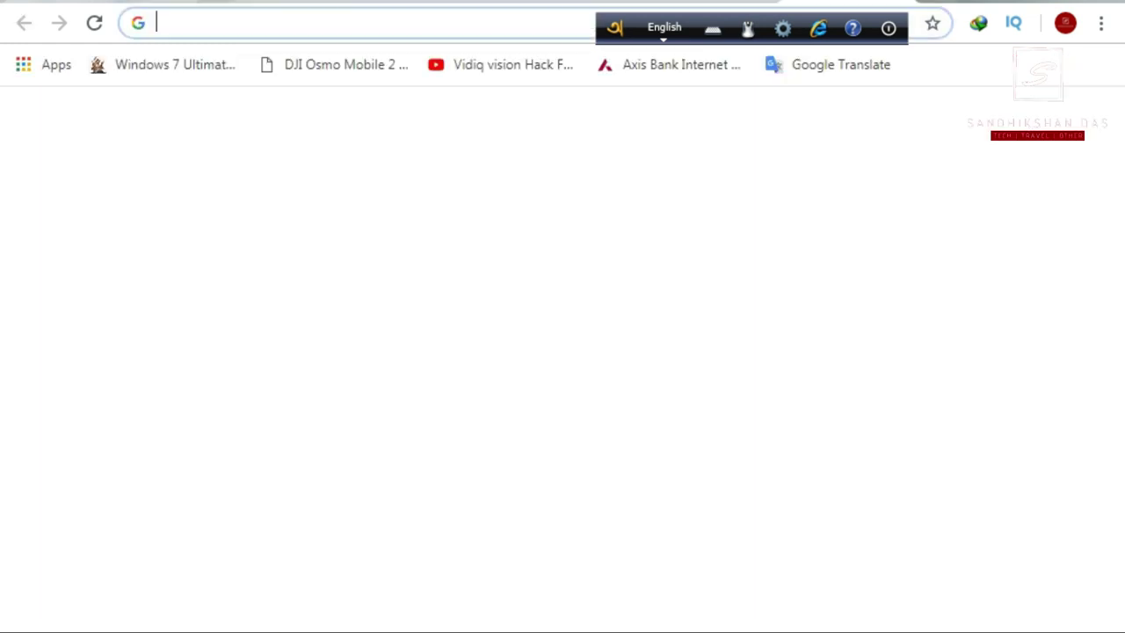
click(1101, 24)
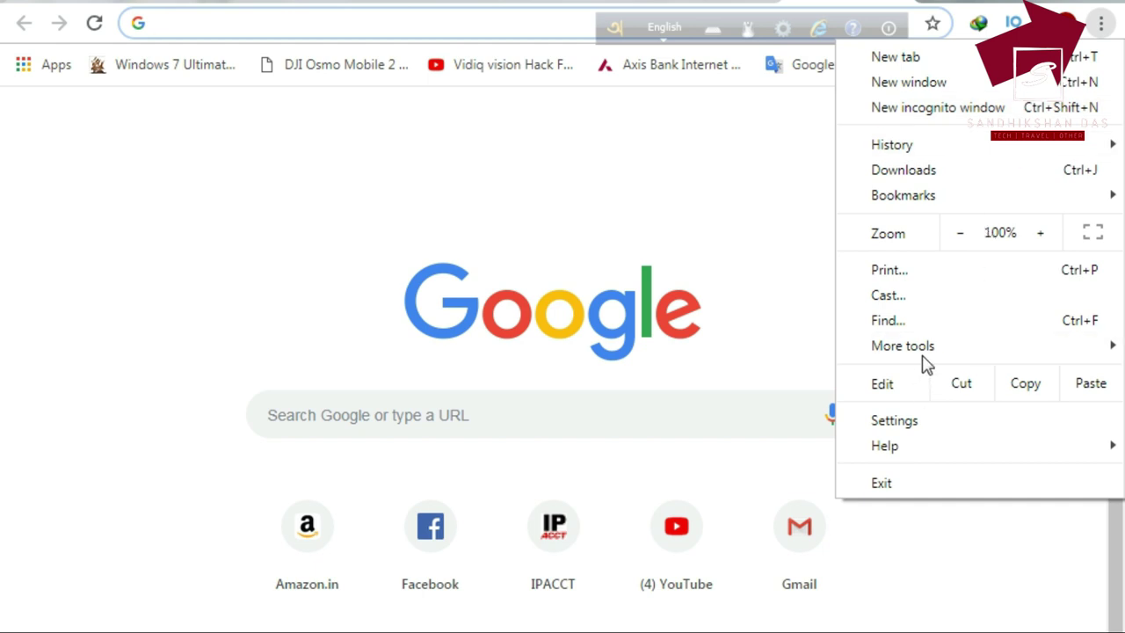
mouse_move(903, 346)
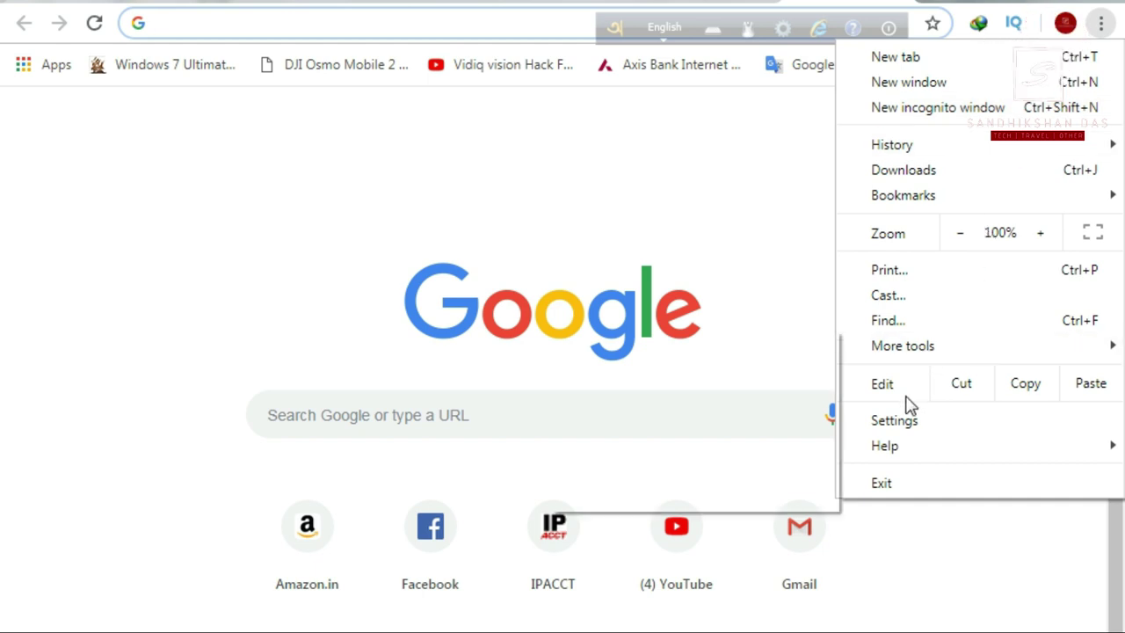
click(897, 420)
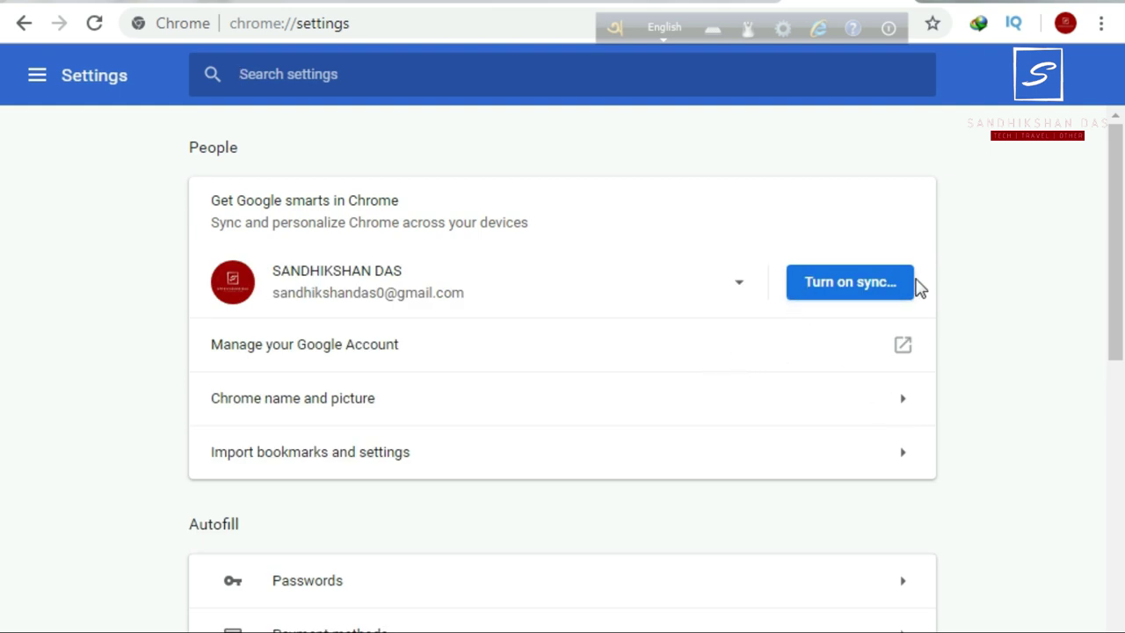
drag(1115, 221, 1117, 424)
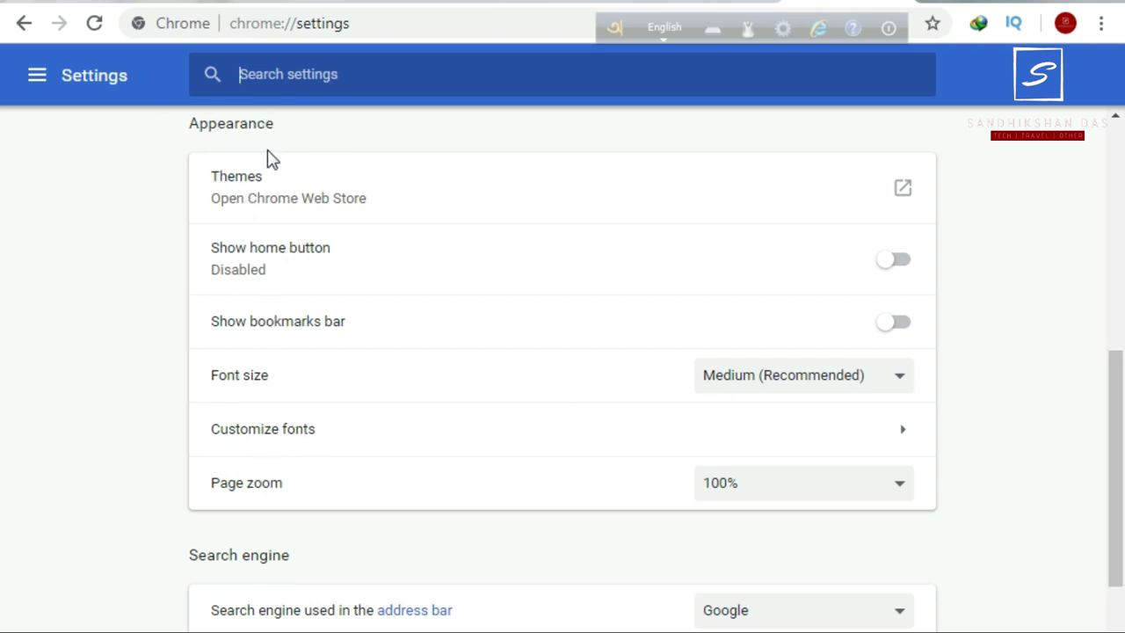
click(243, 445)
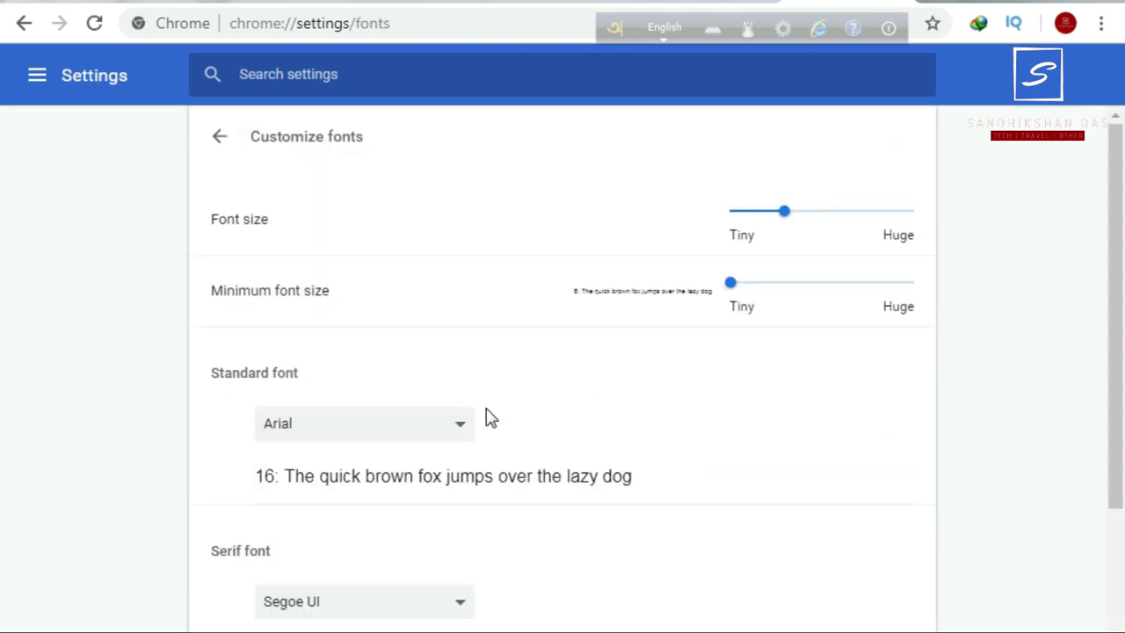
- Review the current standard, serif, sans-serif and fixed-width font choices
scroll(422, 440, down, 1)
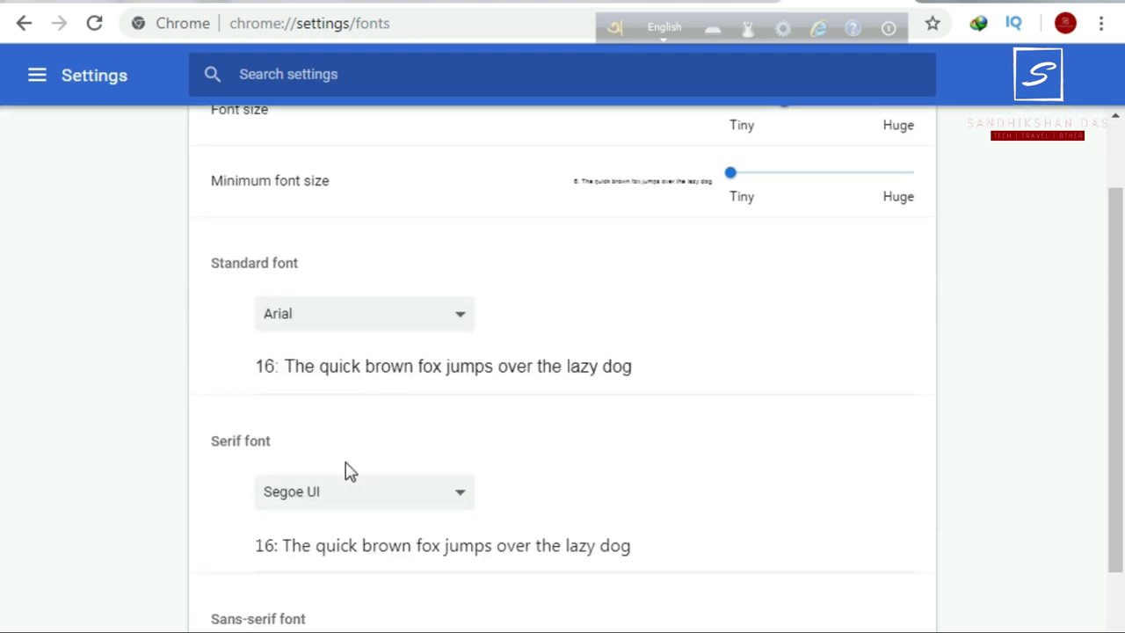
scroll(349, 472, down, 1)
scroll(331, 527, down, 1)
scroll(301, 575, down, 1)
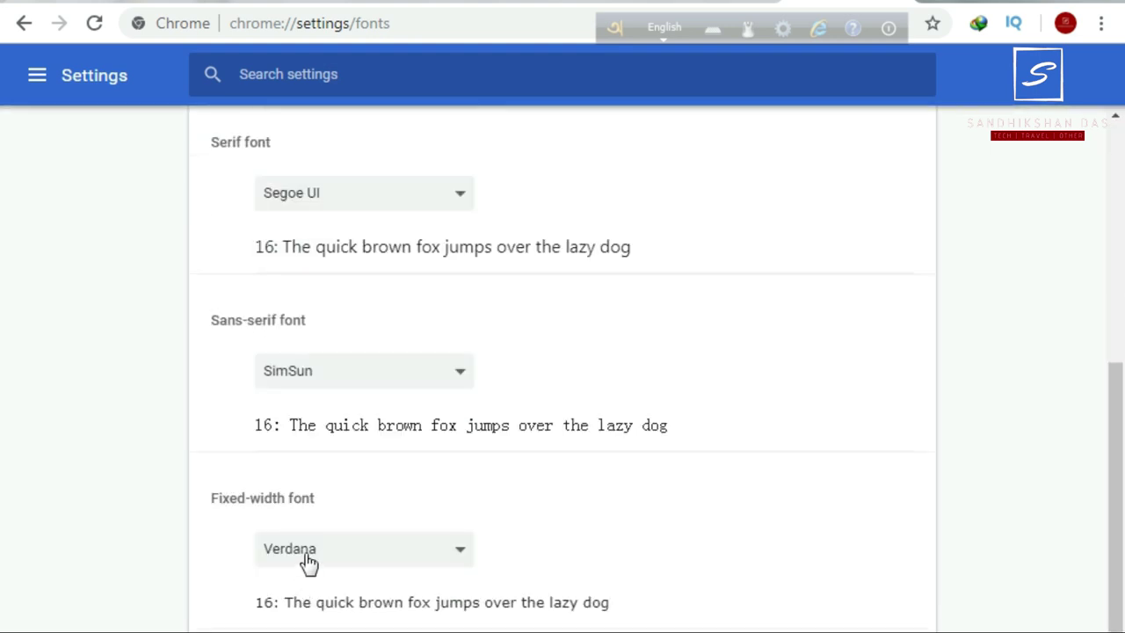
scroll(422, 444, up, 1)
scroll(422, 444, up, 1)
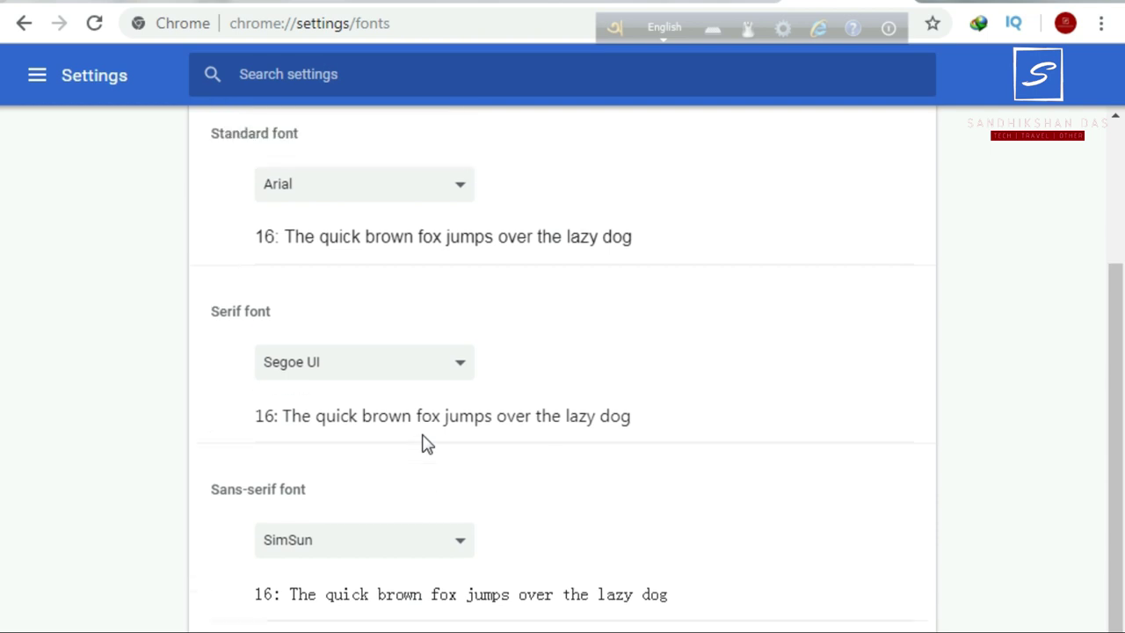
scroll(422, 444, up, 3)
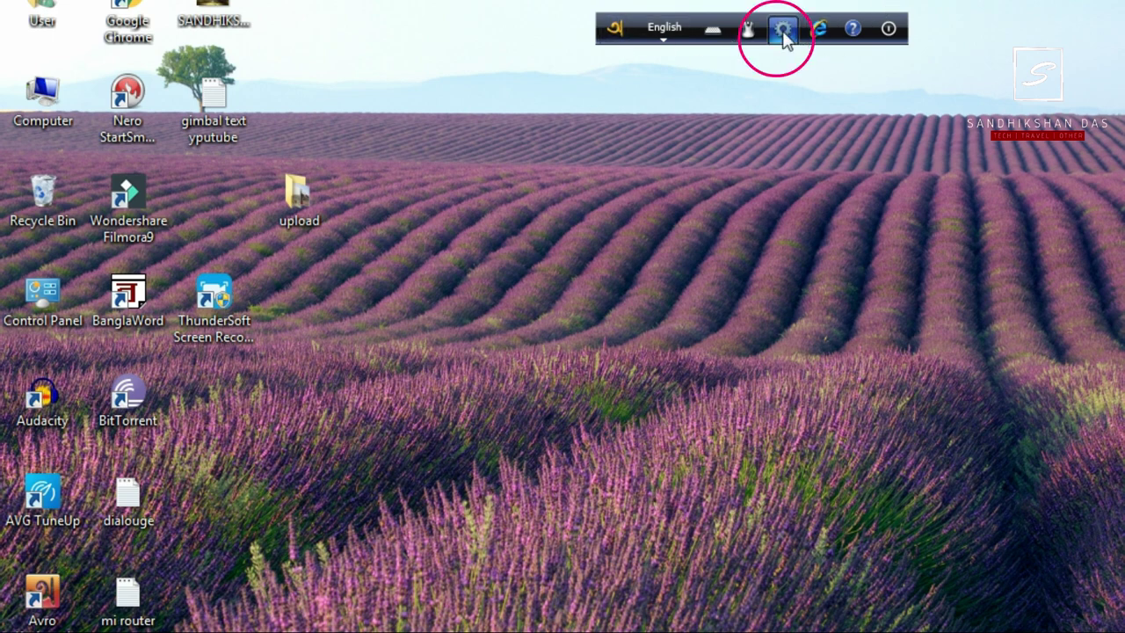
click(782, 28)
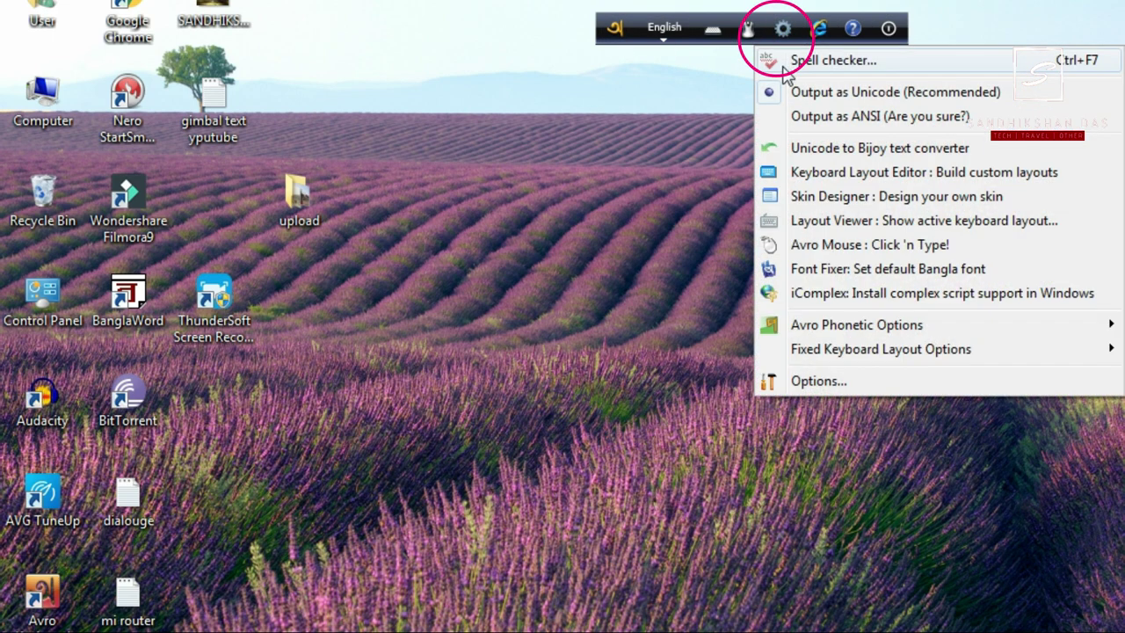
click(810, 276)
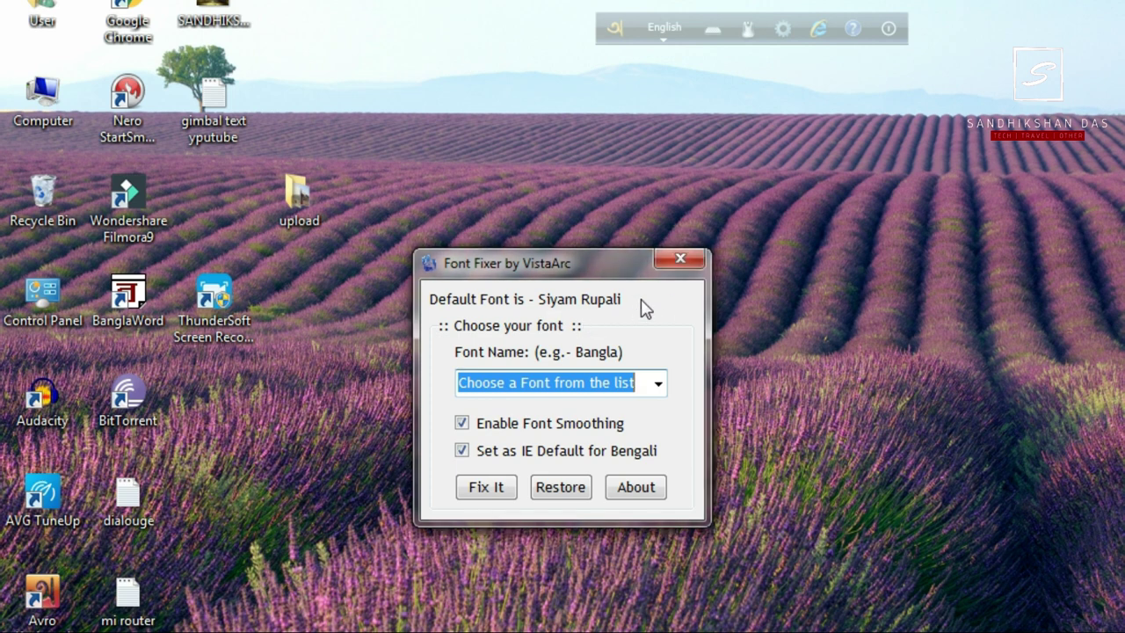
click(694, 258)
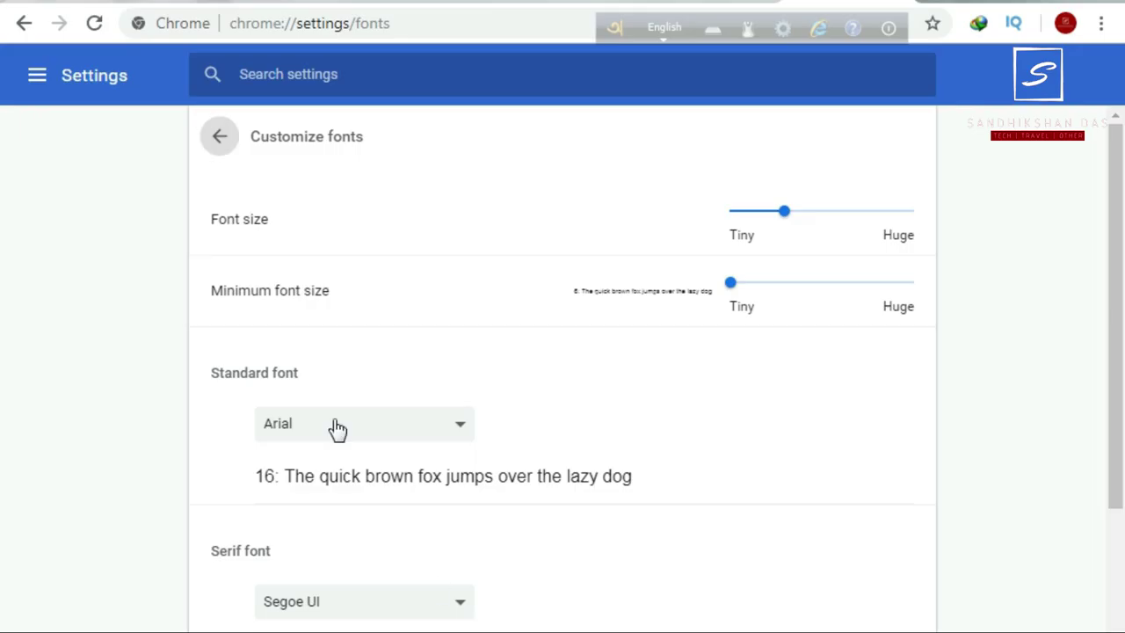
- Set the standard font to Siyam Rupali
click(334, 429)
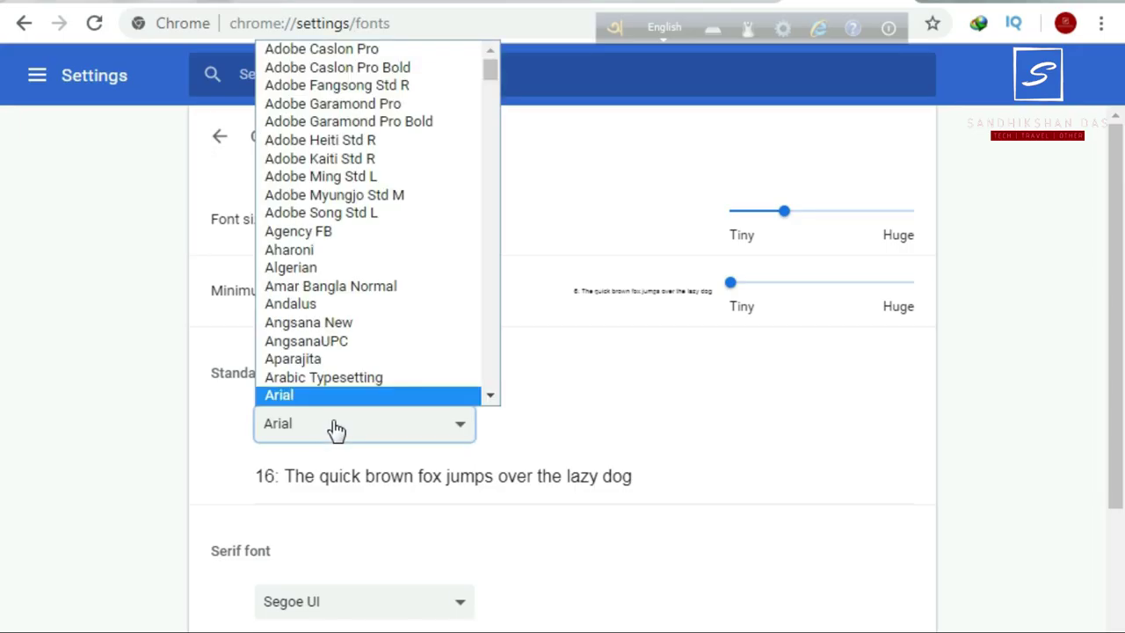
text(siy)
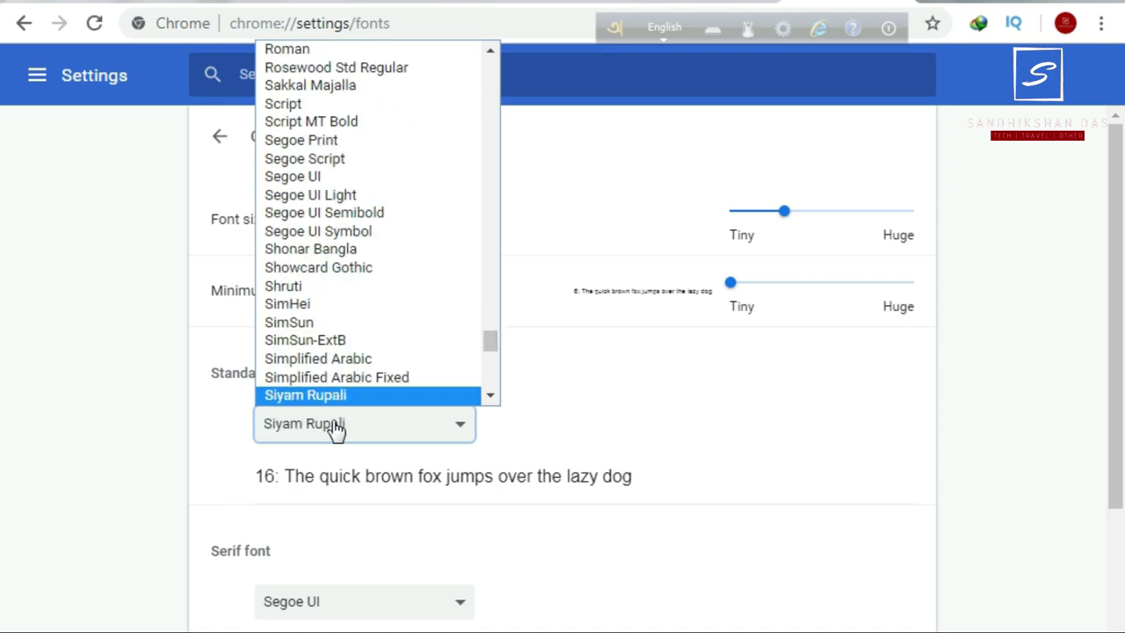
click(359, 400)
scroll(365, 484, down, 2)
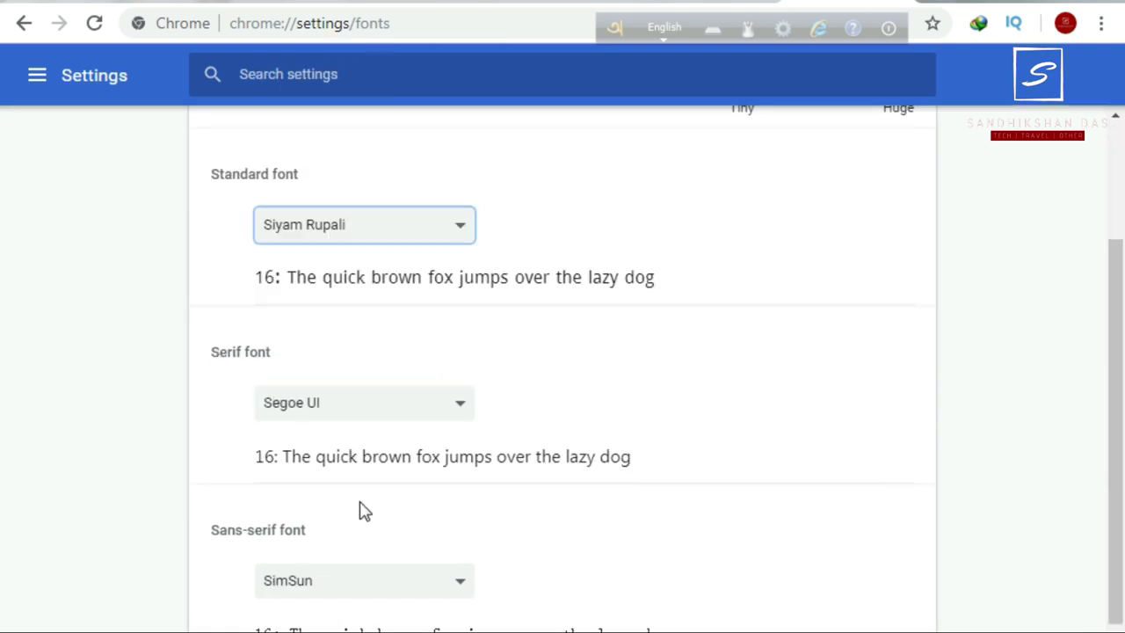
- Set the serif and sans-serif fonts to Siyam Rupali
click(369, 254)
text(siy)
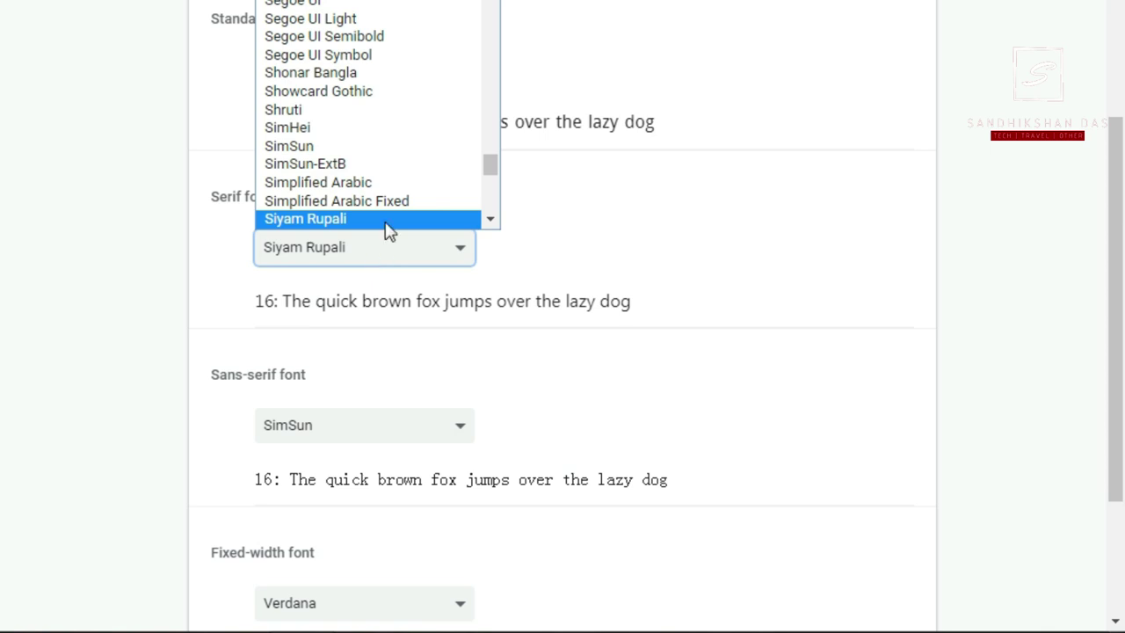
click(387, 222)
click(342, 439)
key(Down)
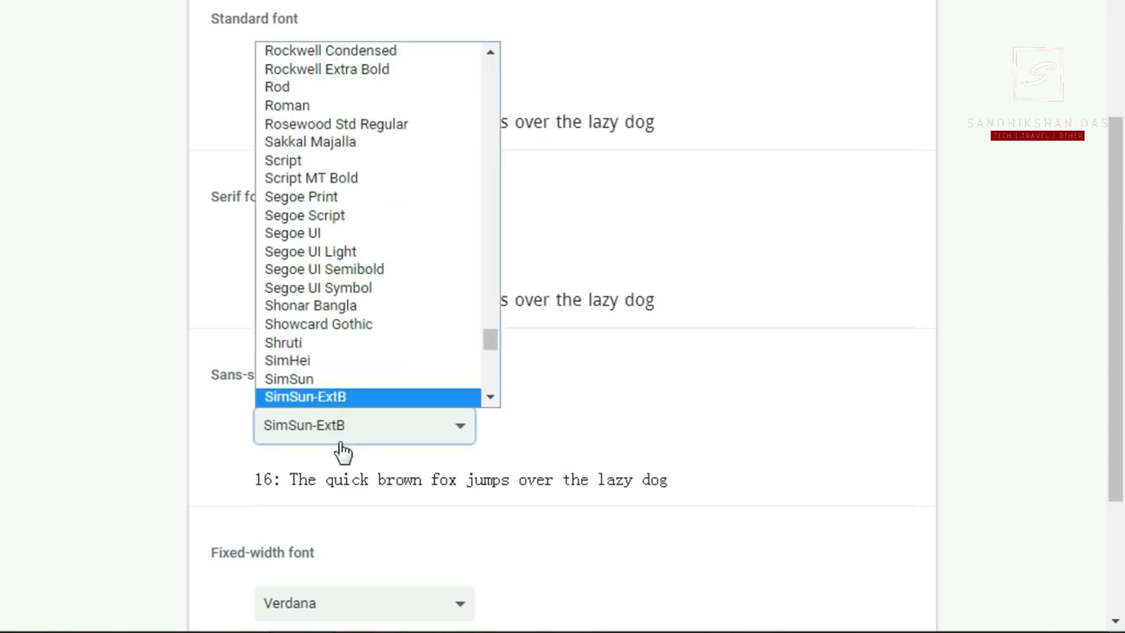
key(Down)
key(Down)
key(Down)
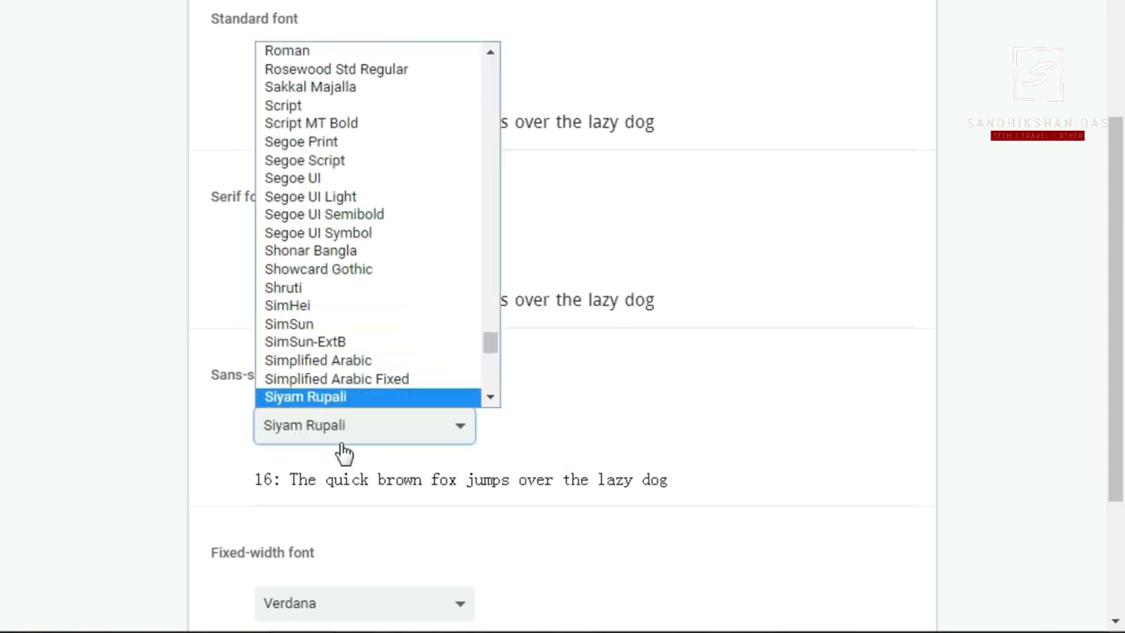
click(351, 413)
scroll(346, 428, down, 2)
- Set the fixed-width font to Siyam Rupali
click(346, 427)
text(siyam)
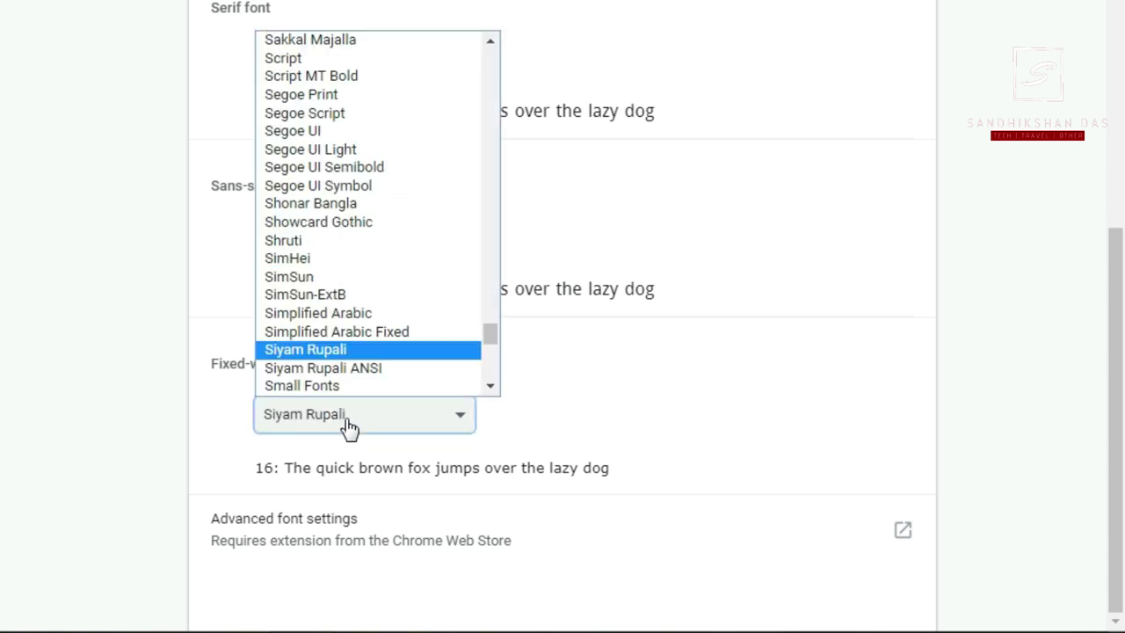
click(361, 352)
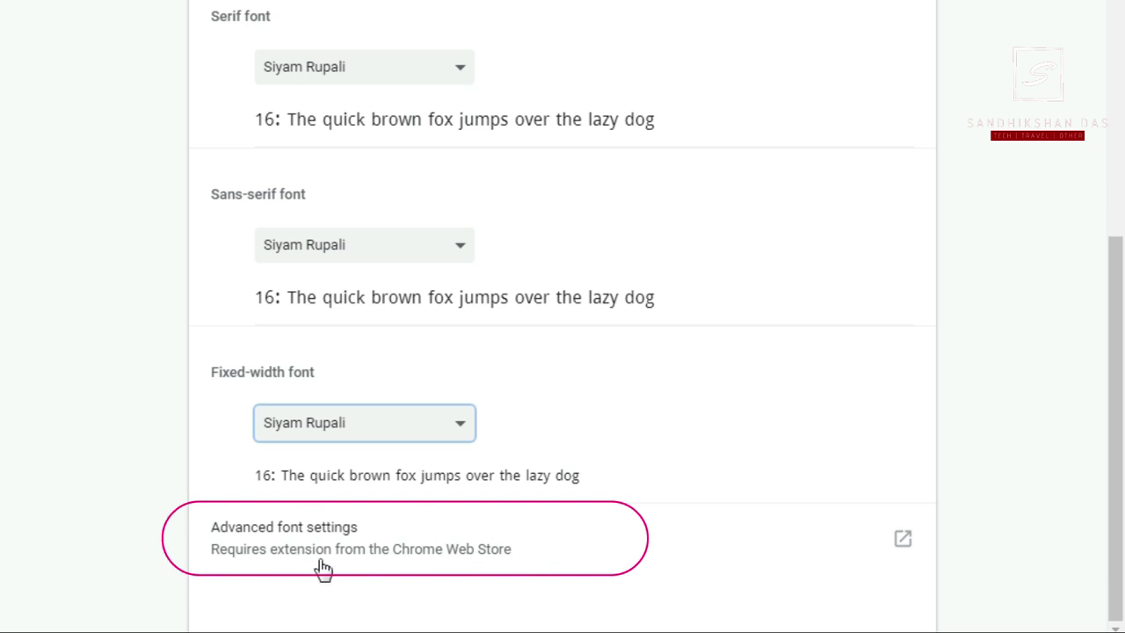
- Install the Advanced Font Settings extension from the Chrome Web Store
click(278, 552)
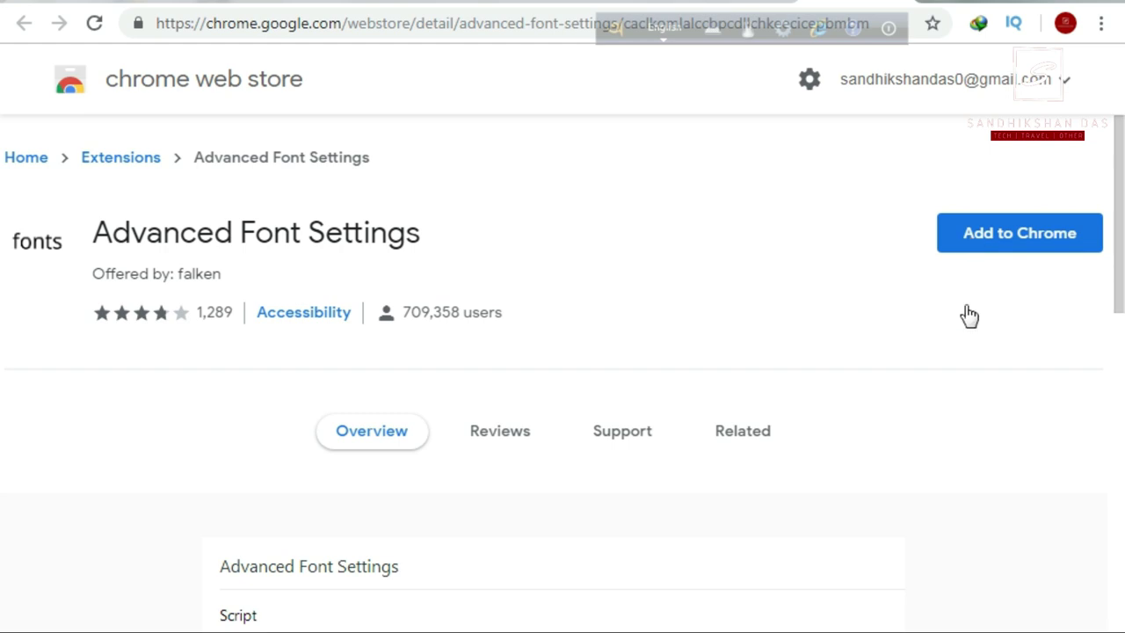
click(950, 242)
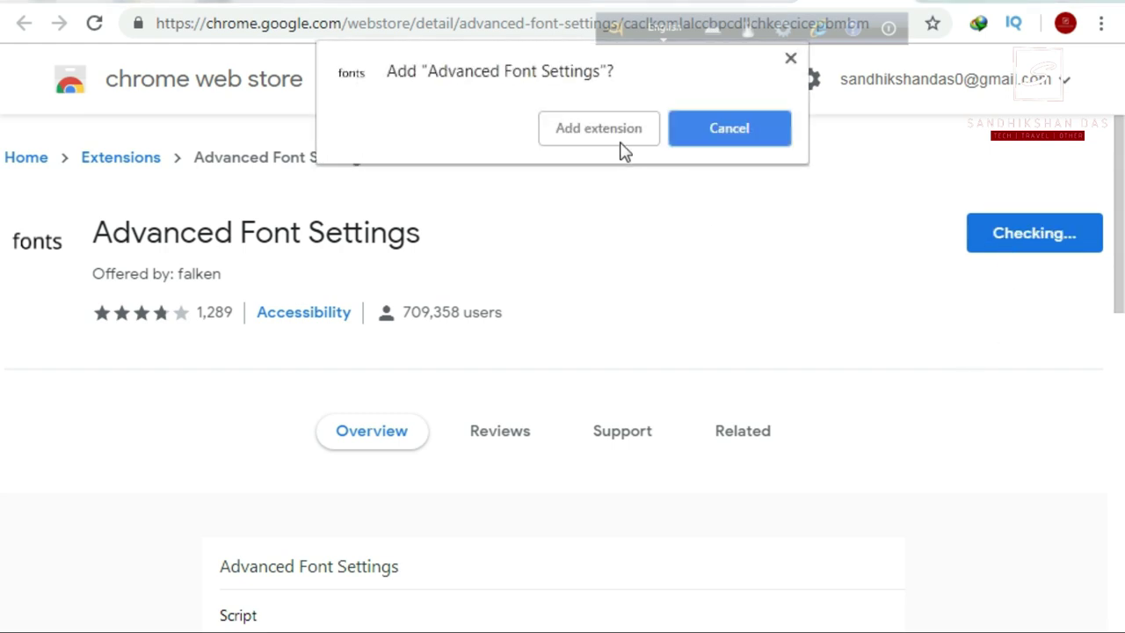
click(622, 148)
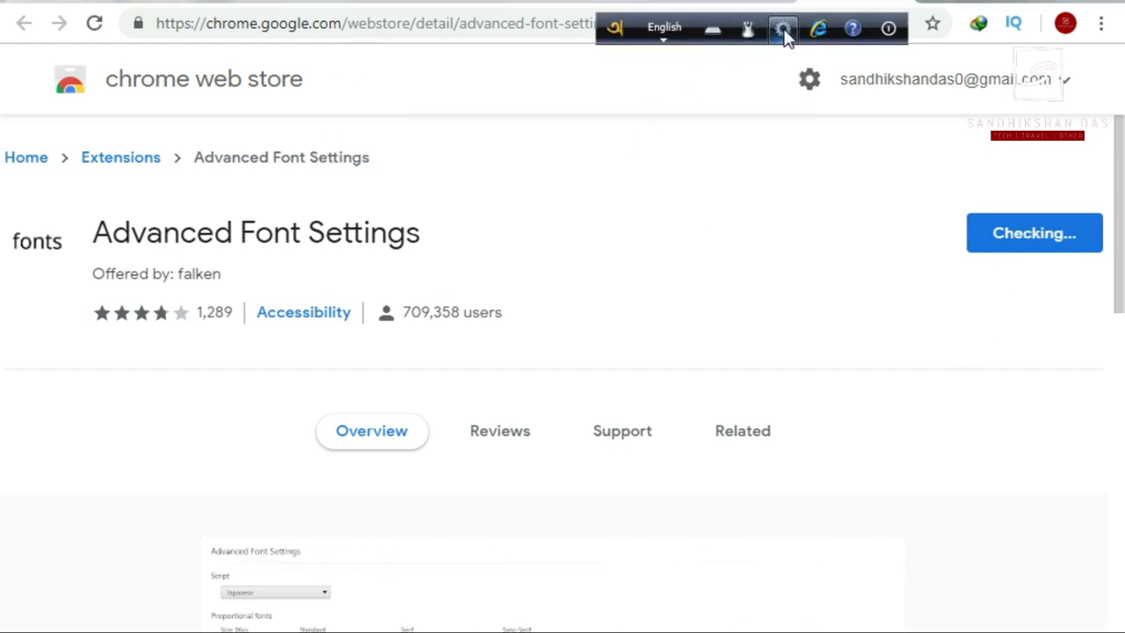
- Exit Avro Keyboard and dismiss the extension-added notice to reach its options
click(616, 29)
click(627, 350)
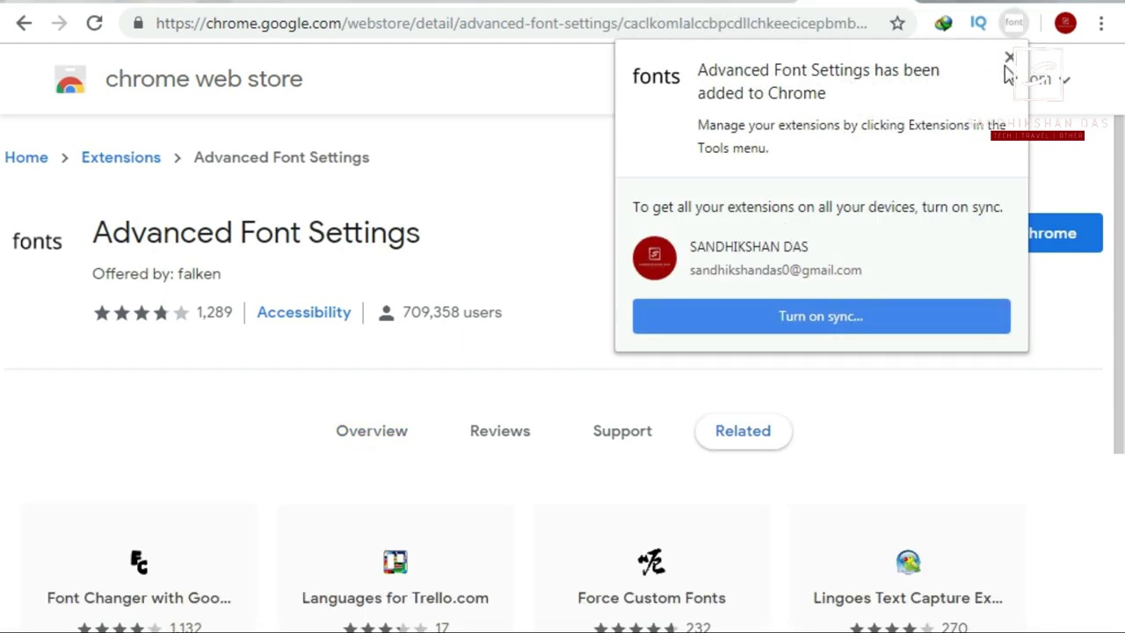
click(1010, 58)
scroll(563, 352, down, 3)
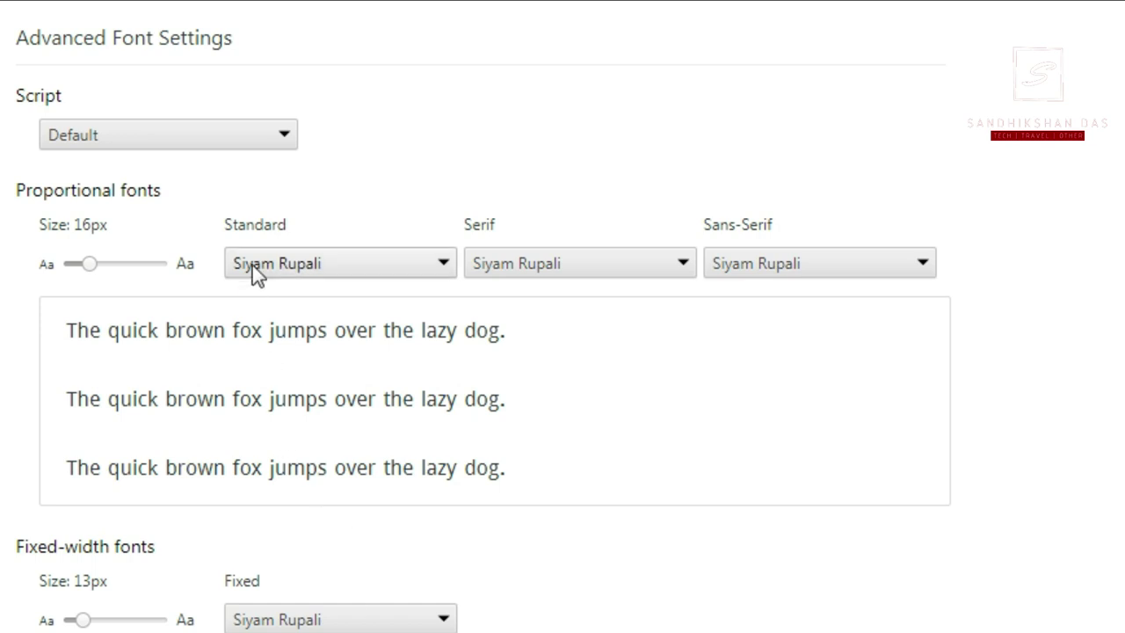
- Choose Bengali script and set its standard and serif fonts to Siyam Rupali
click(253, 141)
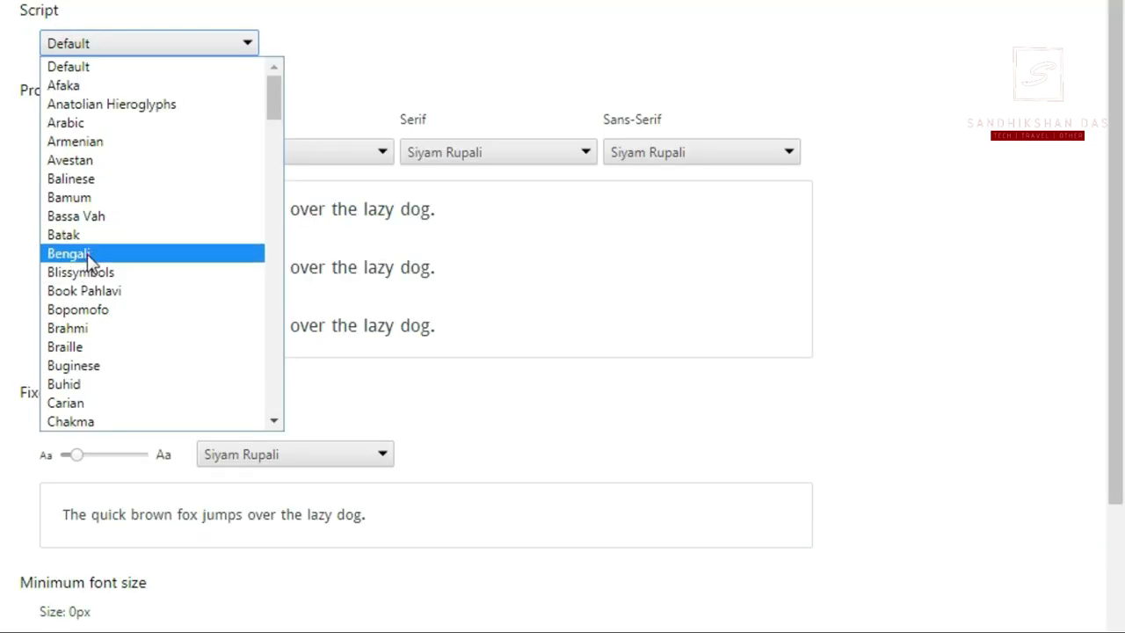
click(90, 257)
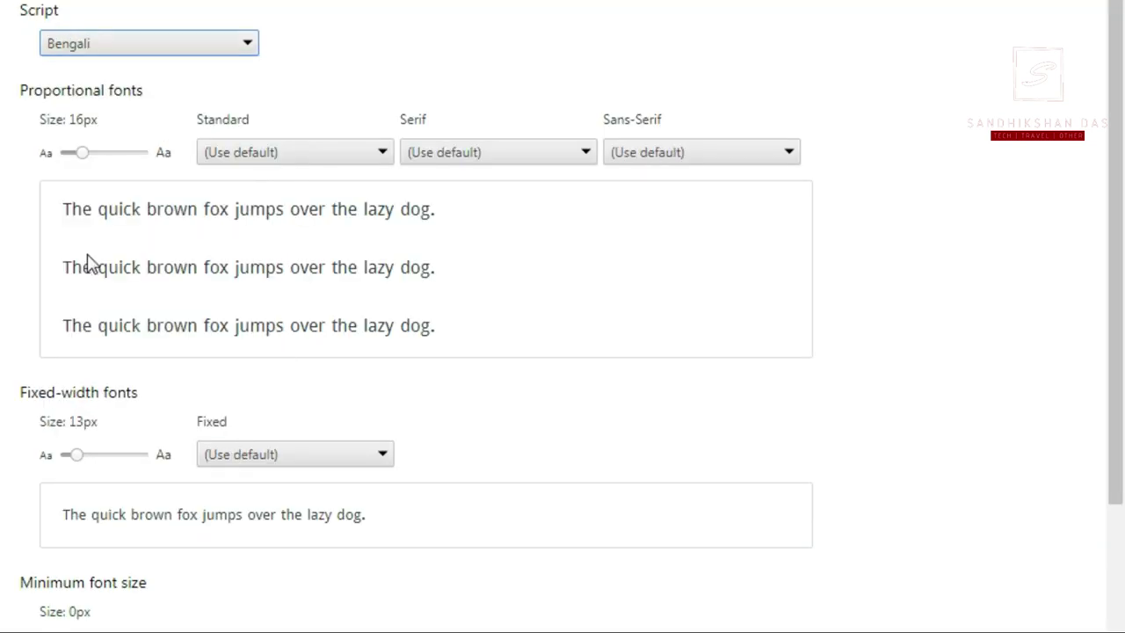
click(310, 163)
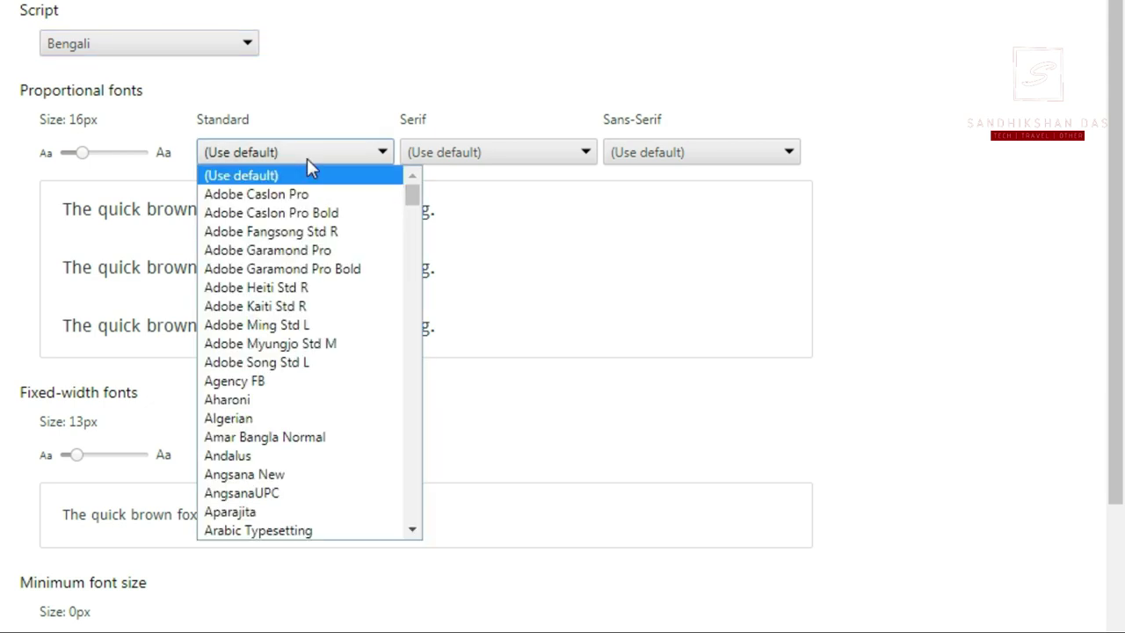
text(siyam)
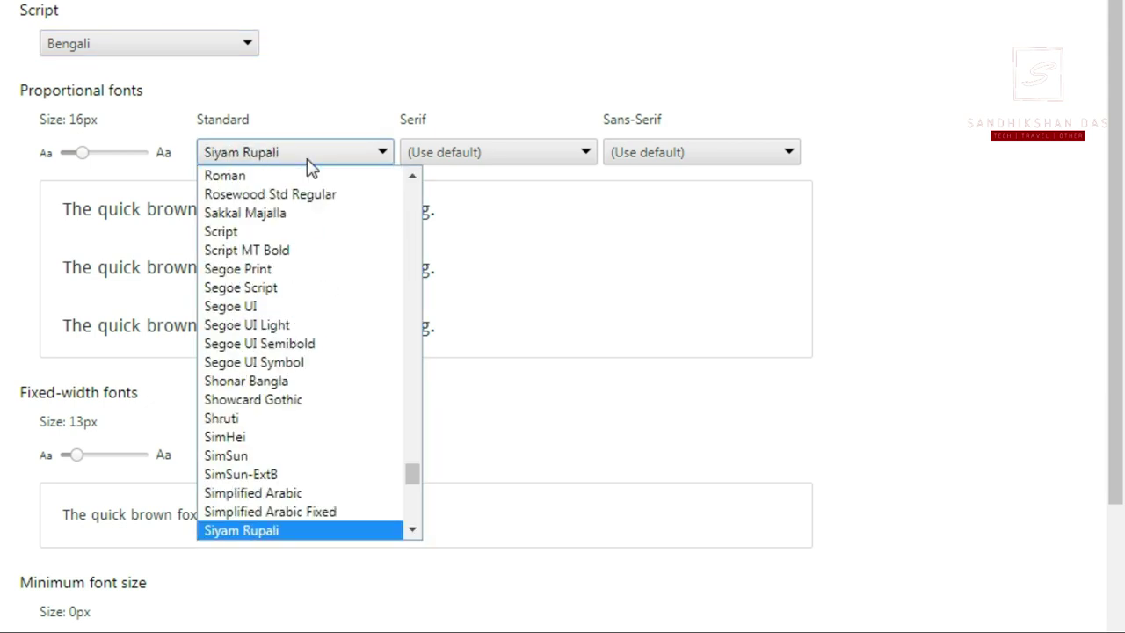
click(254, 531)
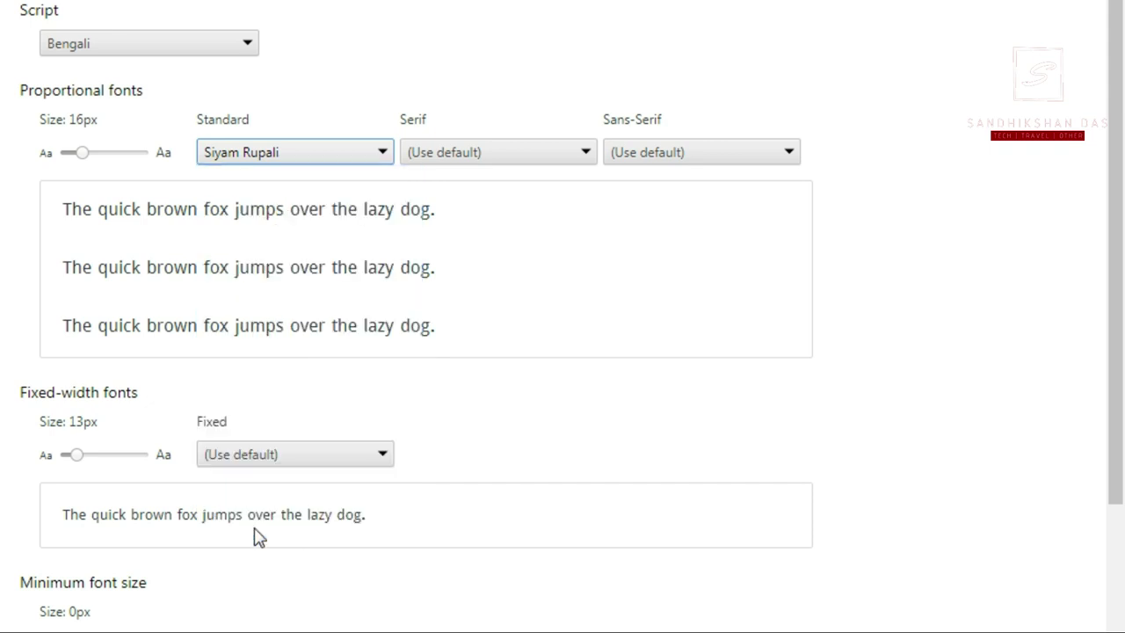
click(492, 154)
text(si)
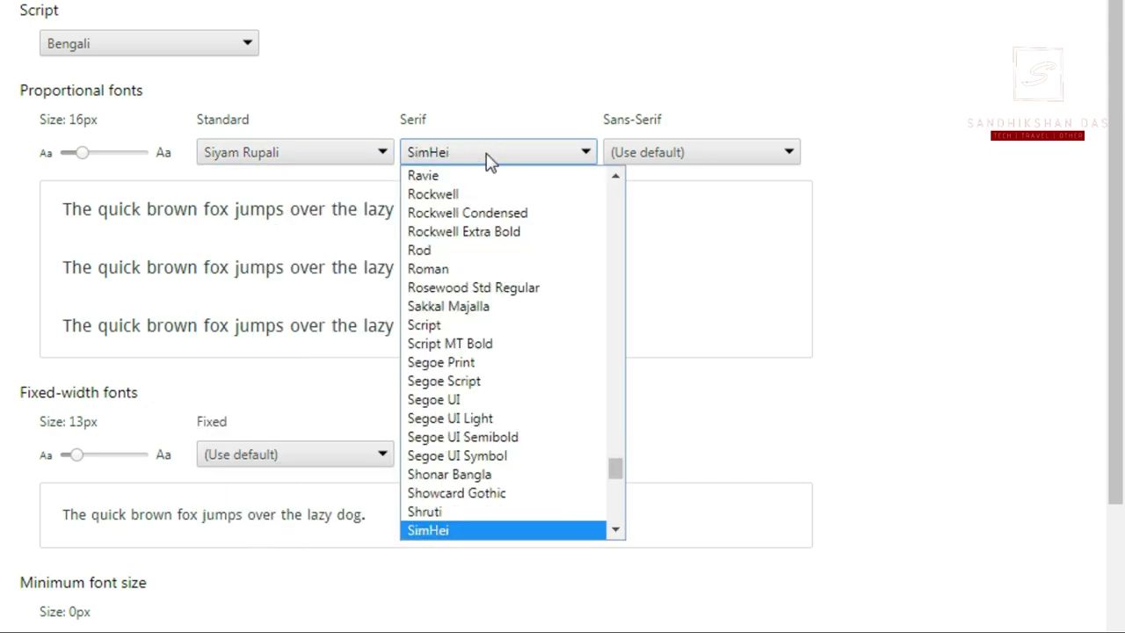
text(yam Rupal)
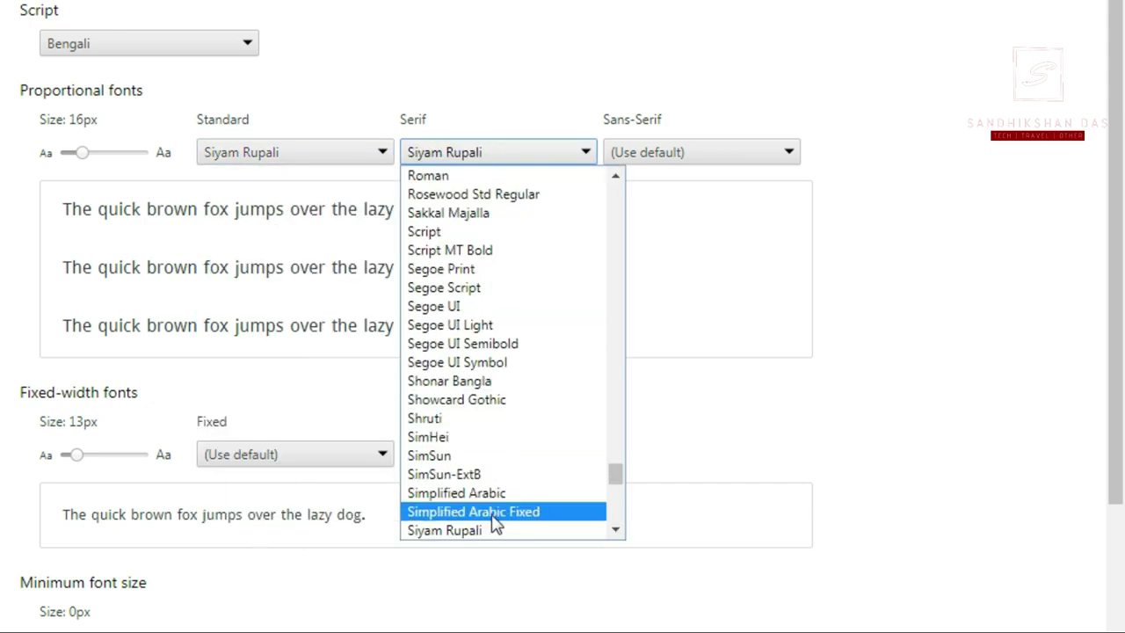
click(486, 530)
- Set the Bengali sans-serif and fixed fonts to Siyam Rupali
click(711, 152)
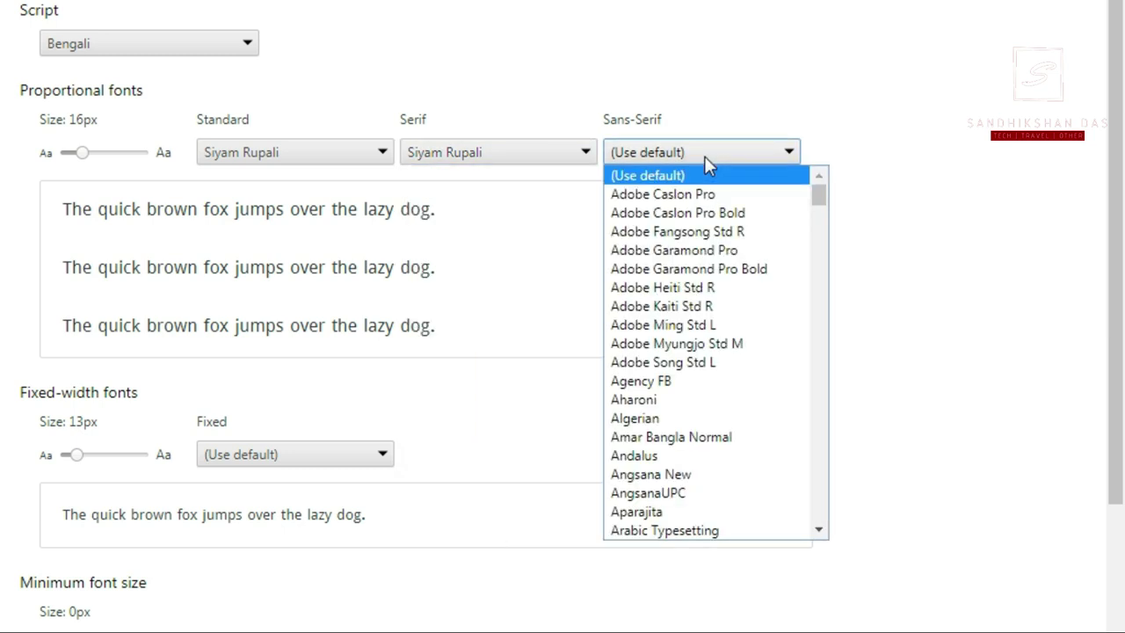
text(siyam)
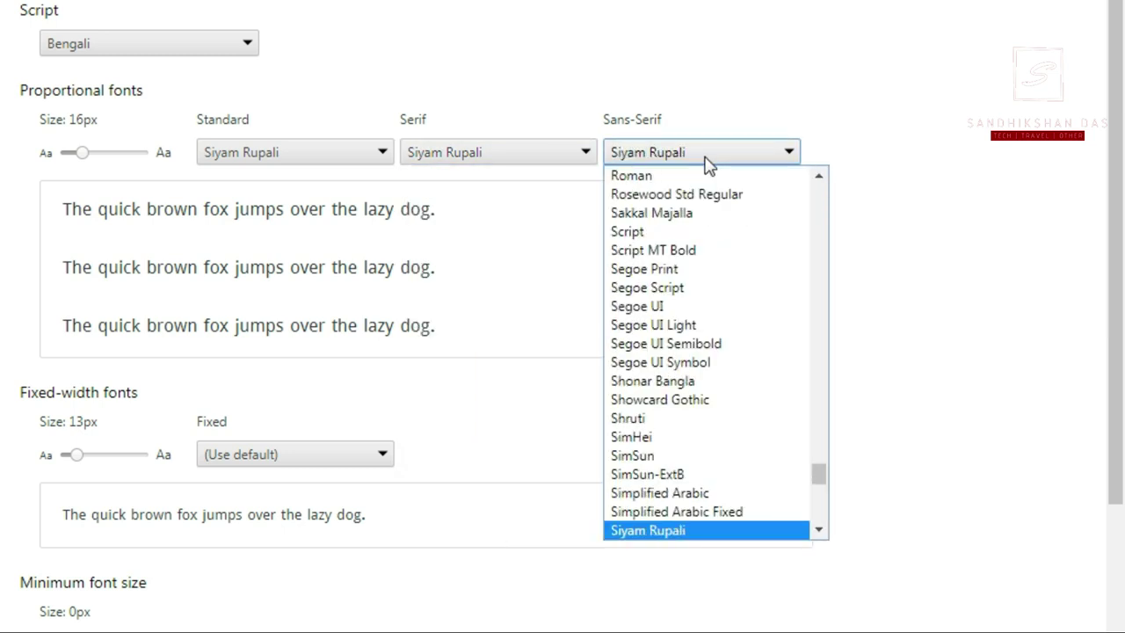
click(659, 530)
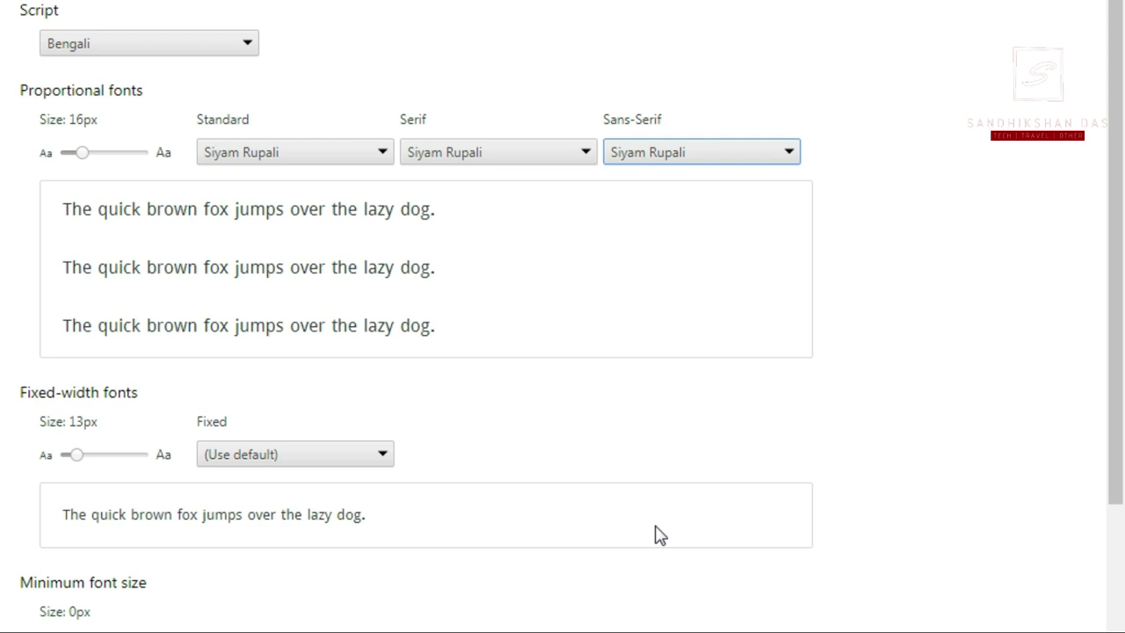
scroll(439, 493, down, 2)
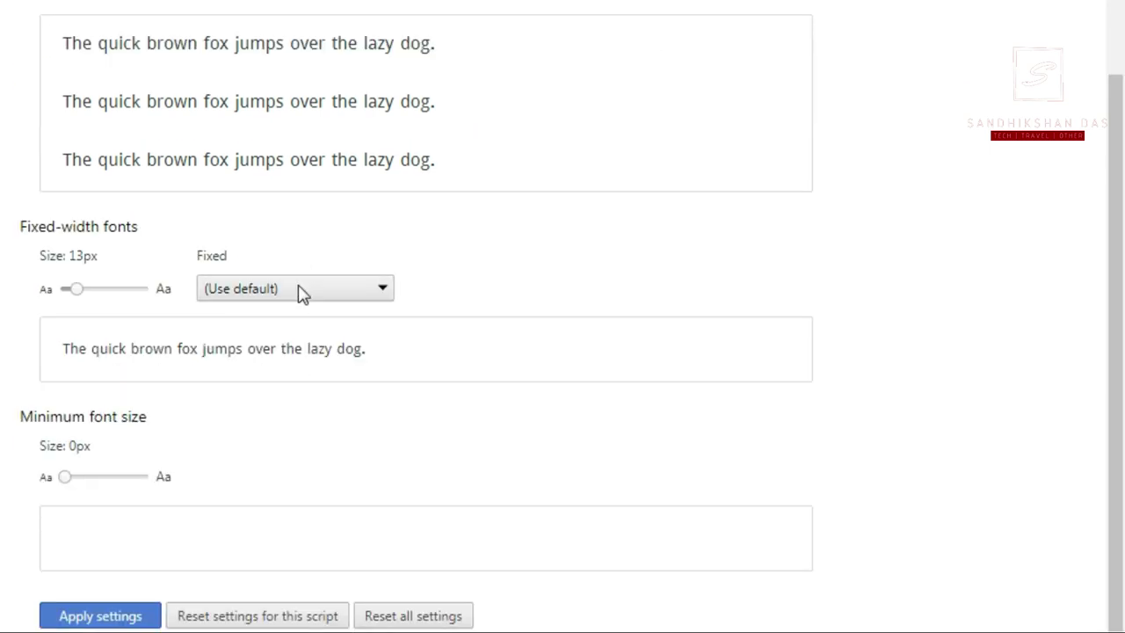
click(299, 290)
text(siyam)
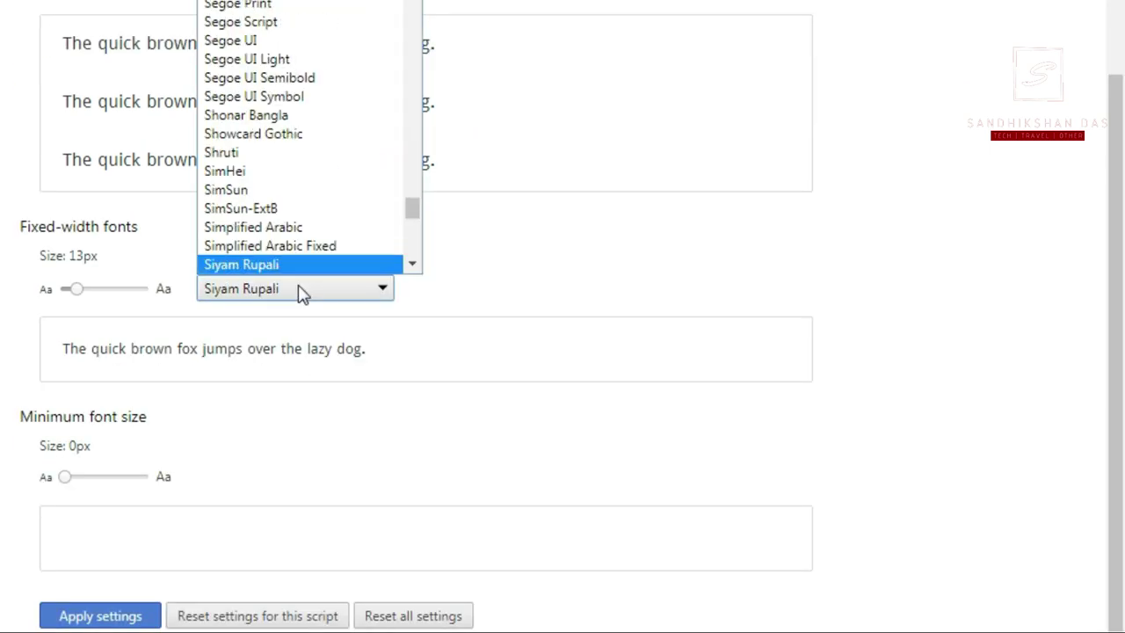
click(299, 272)
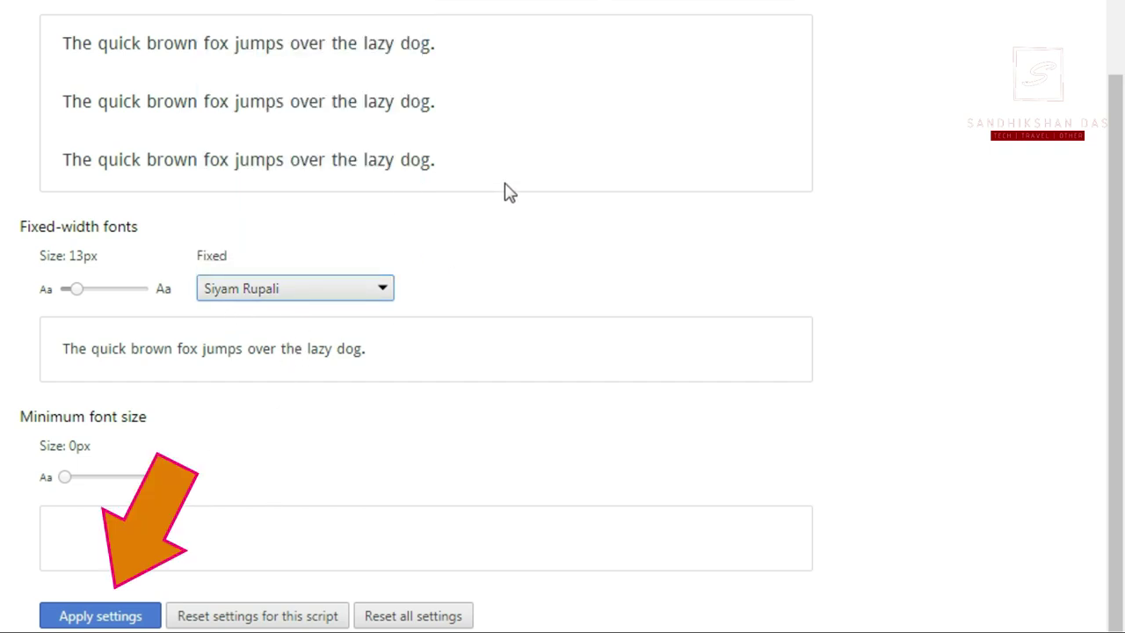
scroll(528, 193, up, 2)
scroll(381, 276, down, 2)
- Apply the Bengali font settings and switch Google Translate's source language to Bengali
click(141, 617)
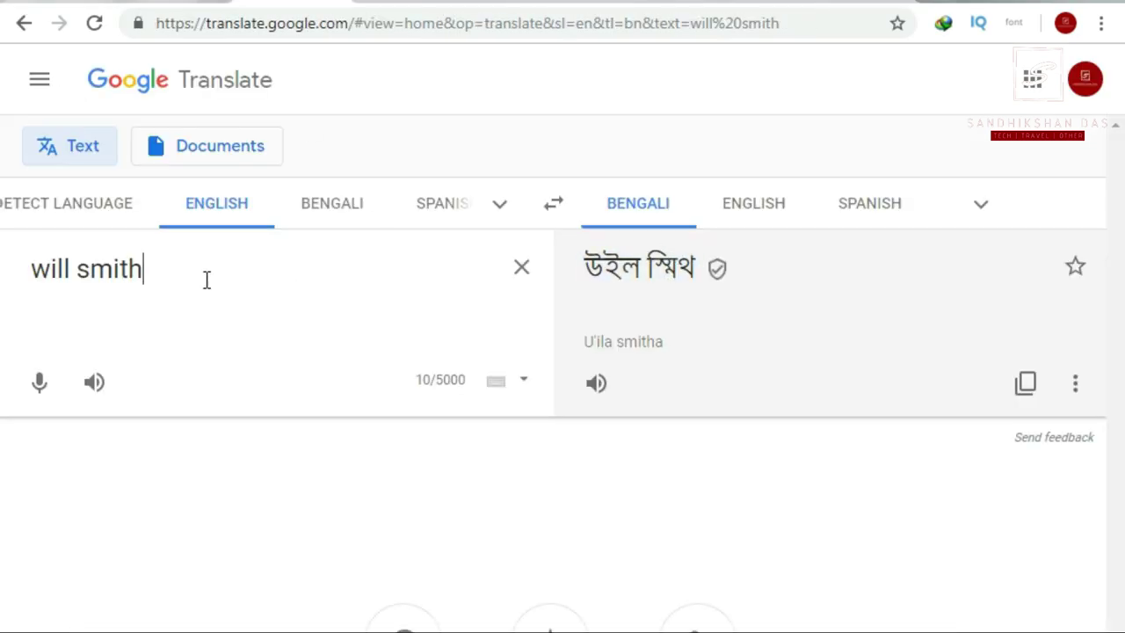
drag(207, 280, 4, 231)
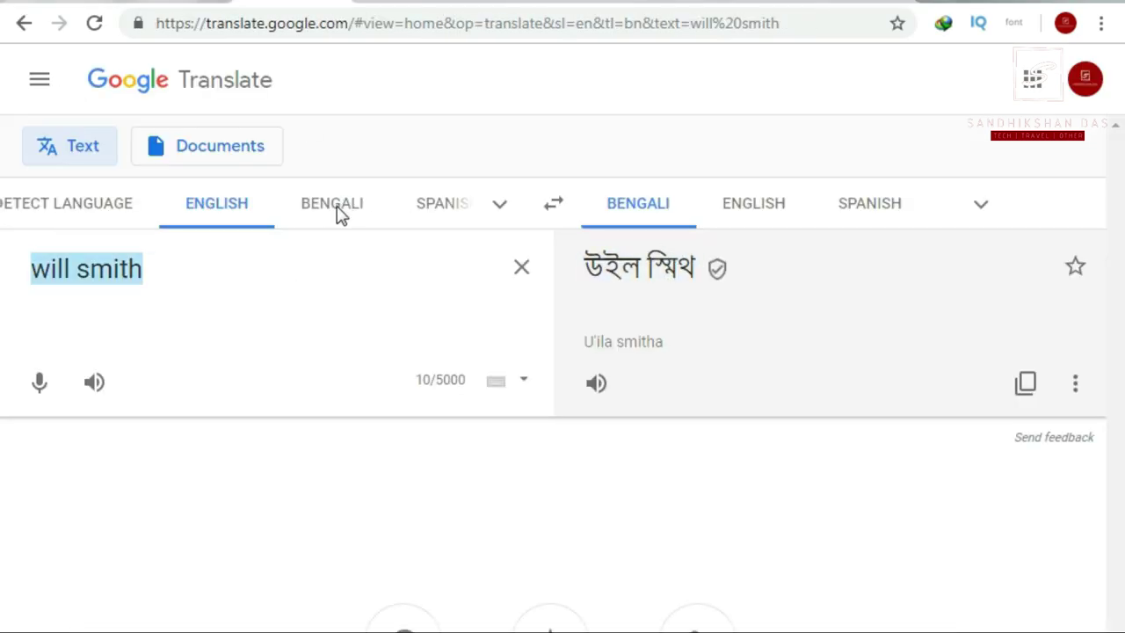
text(sandhiksh)
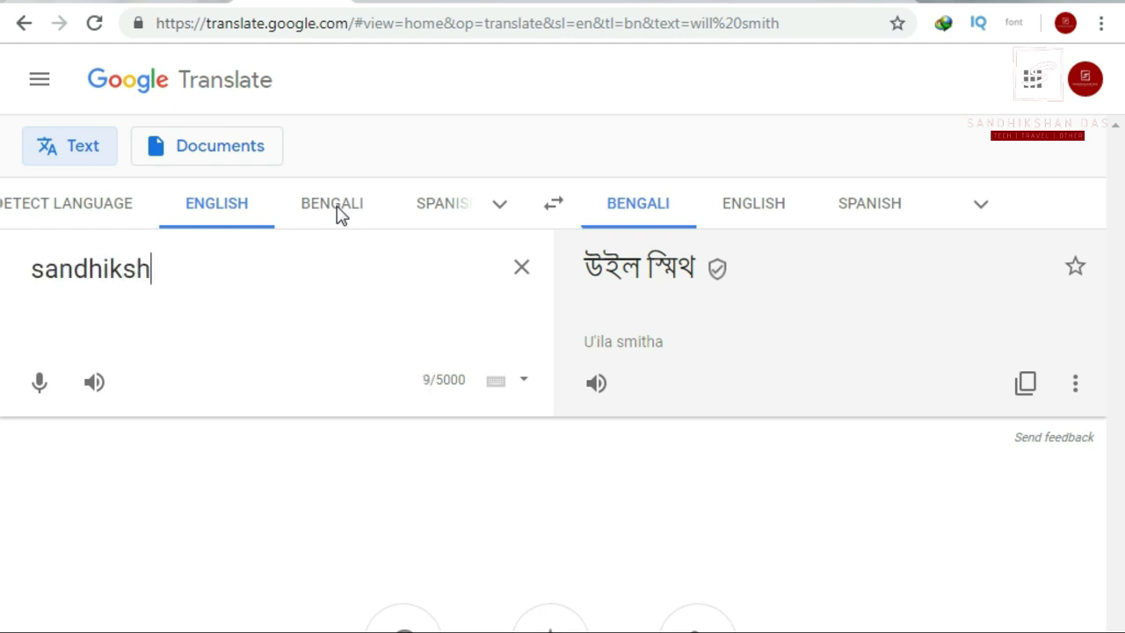
text(an)
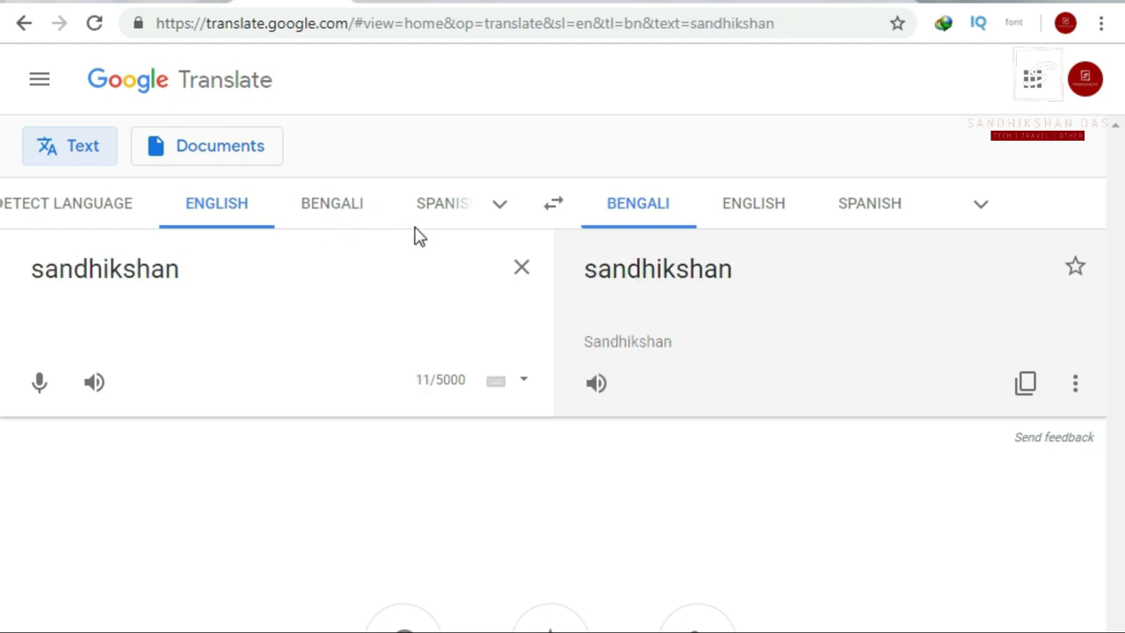
click(332, 208)
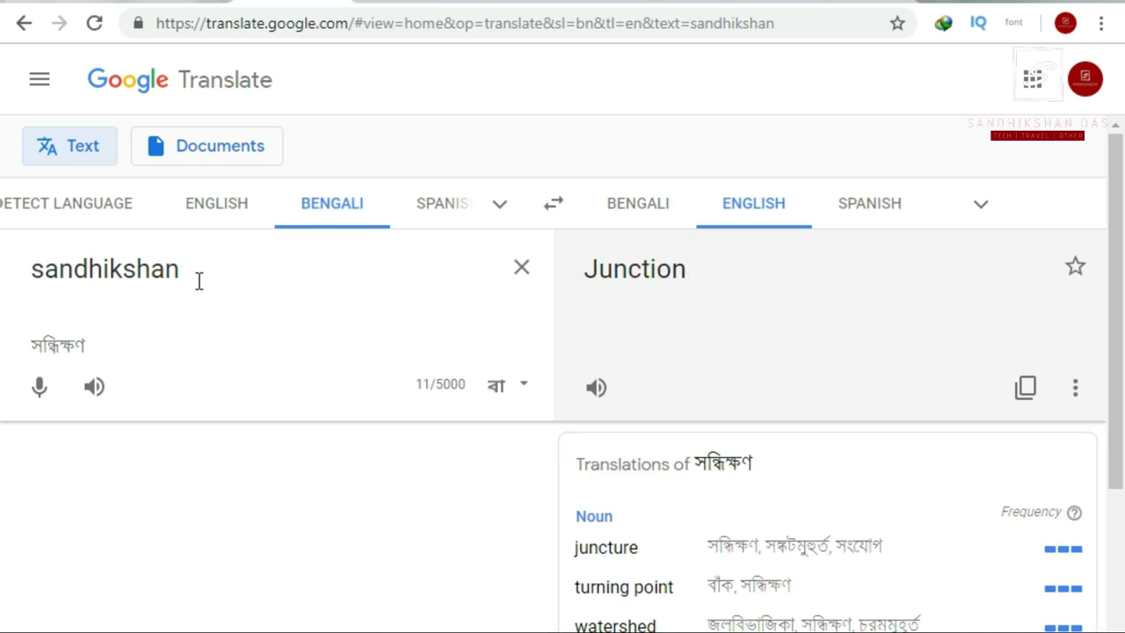
- Retype 'sandhikshan', pick সন্ধিক্ষণ, and select its translation 'Junction'
drag(220, 270, 3, 277)
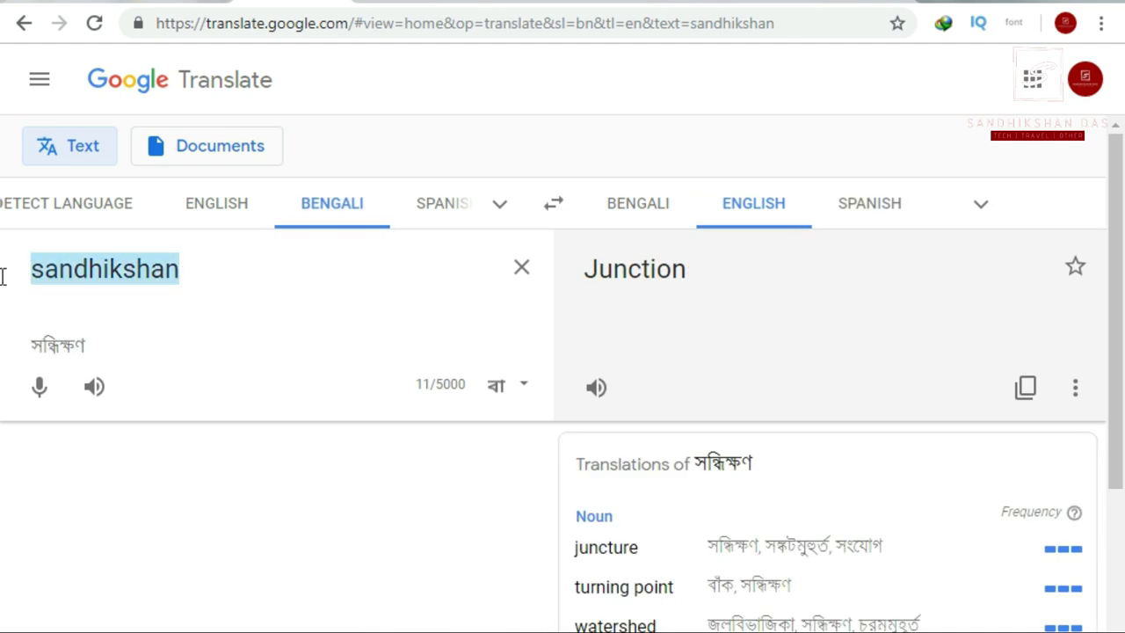
text(sandhiksh)
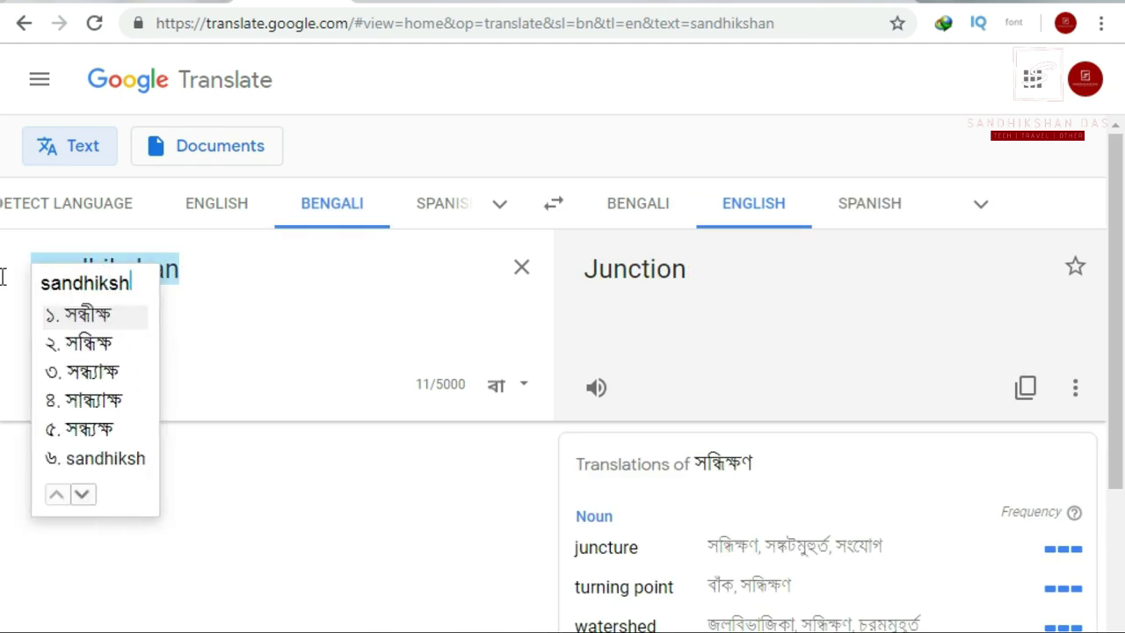
text(an)
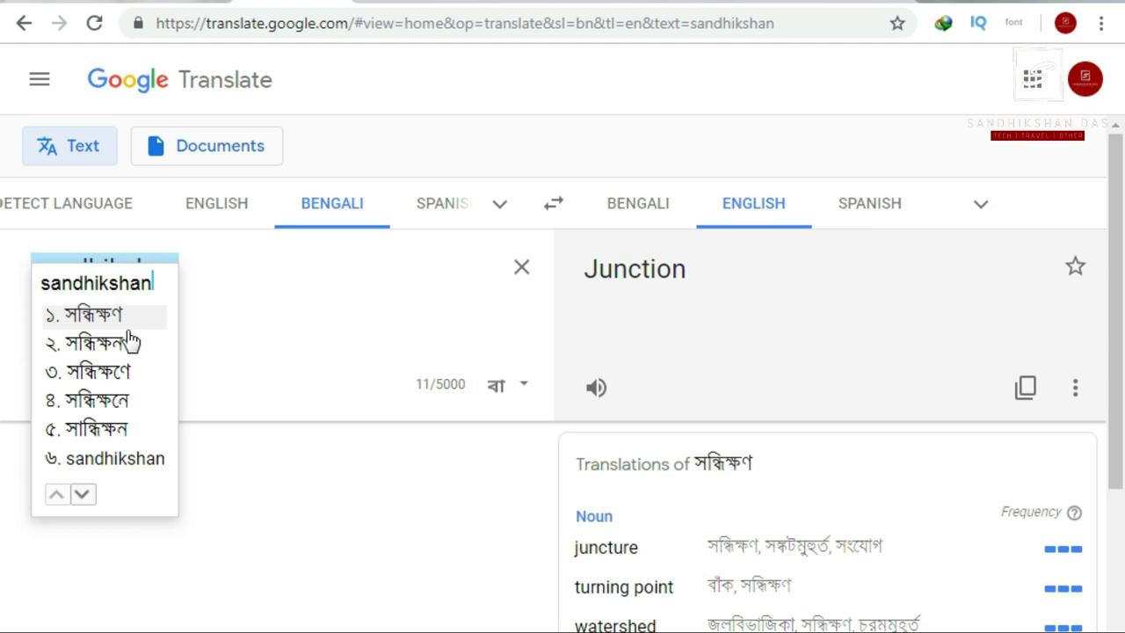
click(123, 317)
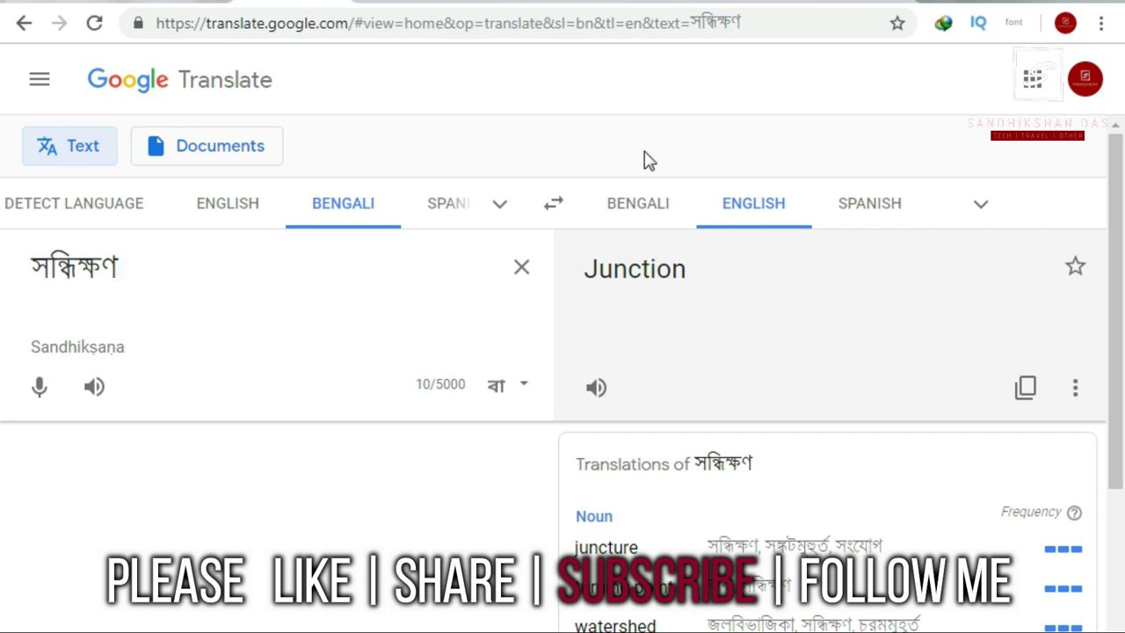
double_click(634, 270)
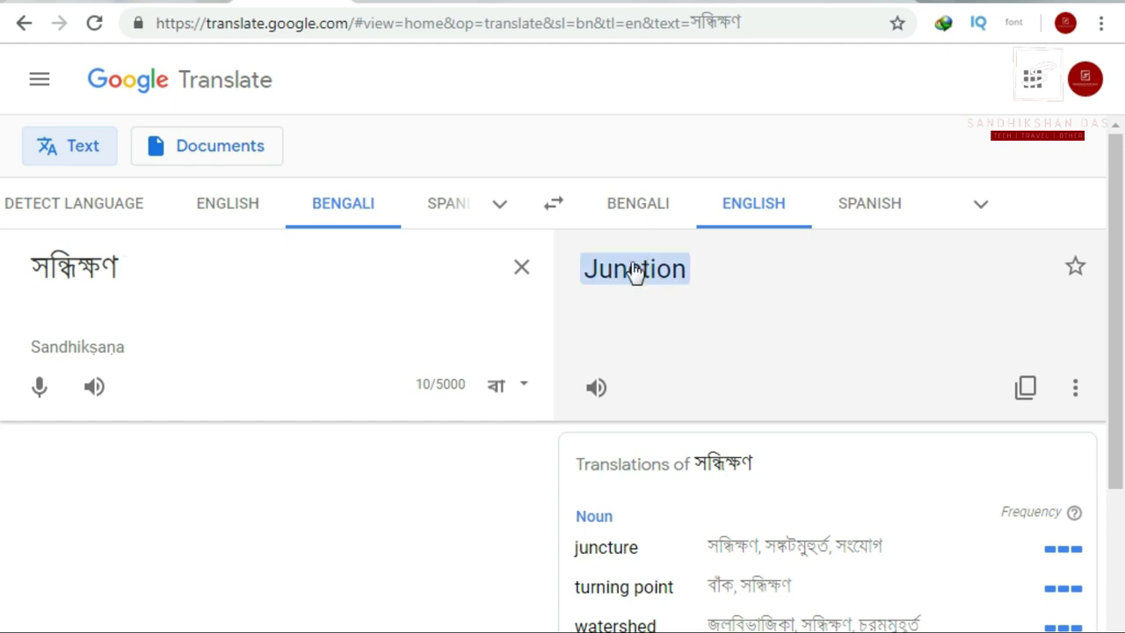